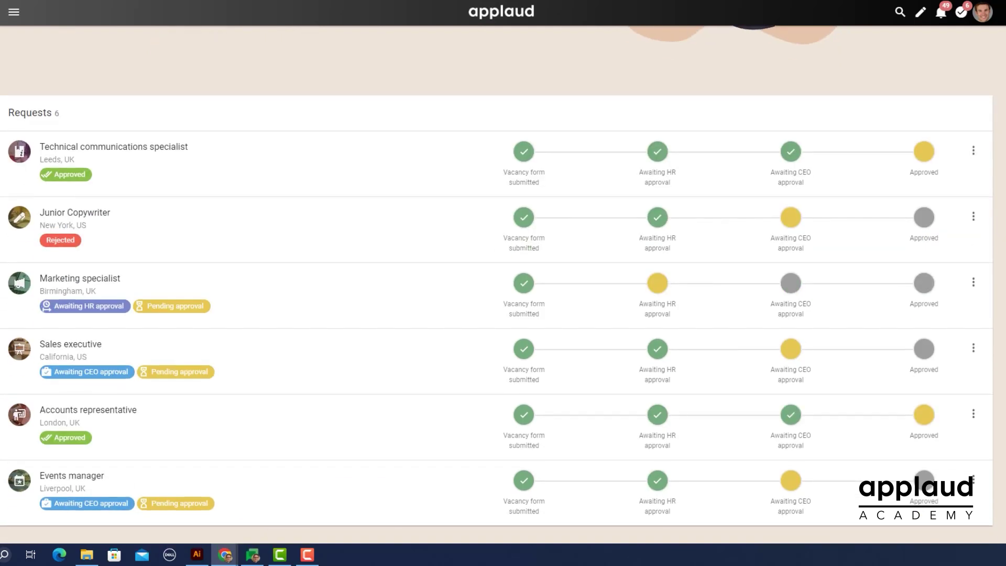
Step: Look over the vacancy requests list and read the Job board template's description, features, usage and contents
{"action": "scroll", "coordinate": [497, 281], "scroll_direction": "up", "scroll_amount": 4}
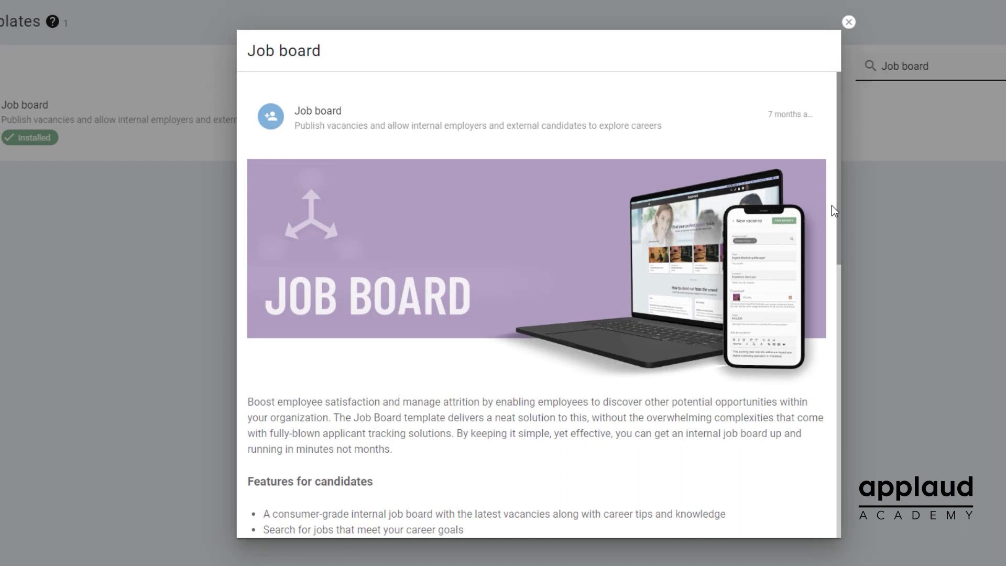
{"action": "scroll", "coordinate": [832, 206], "scroll_direction": "down", "scroll_amount": 8}
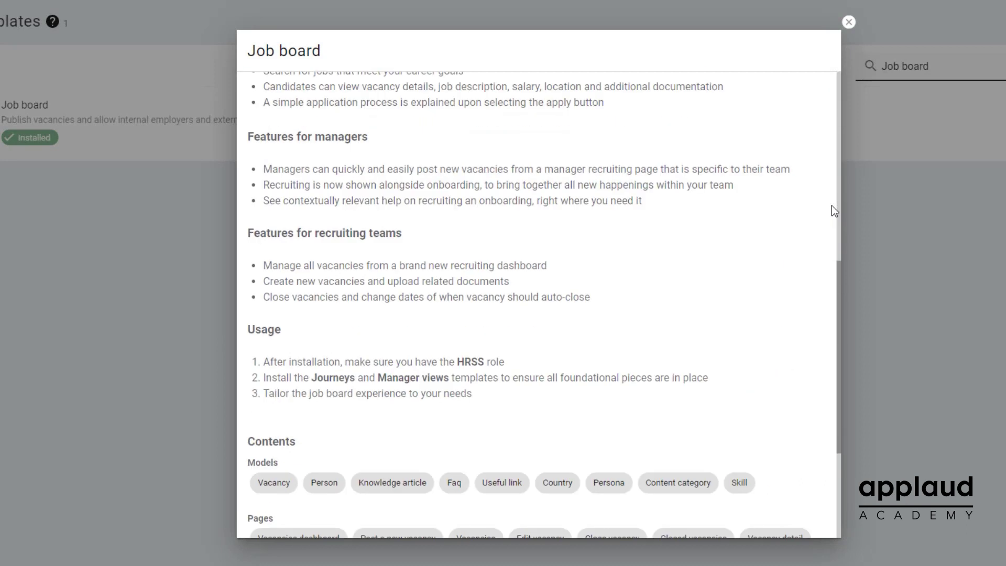
{"action": "scroll", "coordinate": [832, 206], "scroll_direction": "down", "scroll_amount": 4}
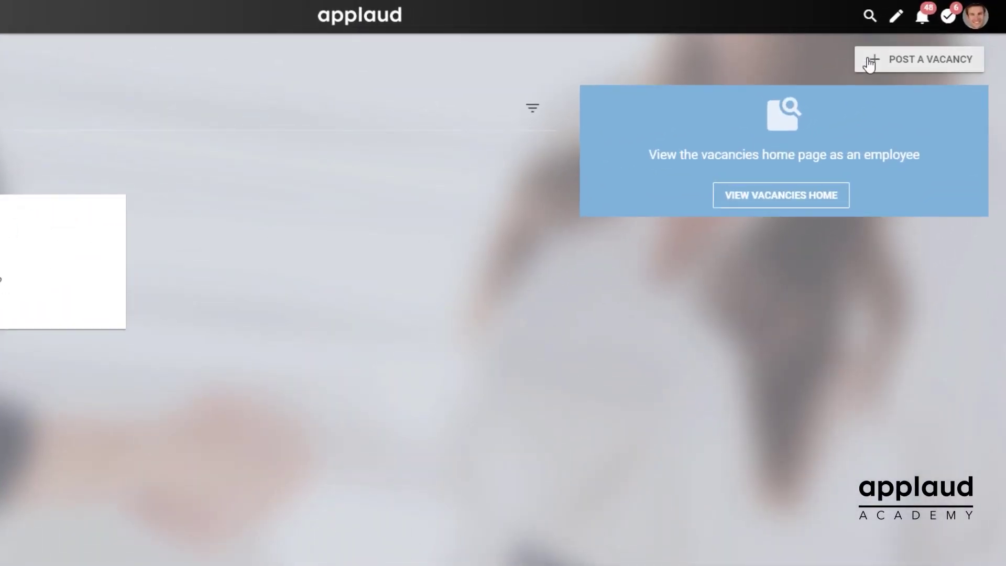
Step: Start posting a new vacancy from the vacancies dashboard and choose its hiring manager
{"action": "left_click", "coordinate": [892, 50]}
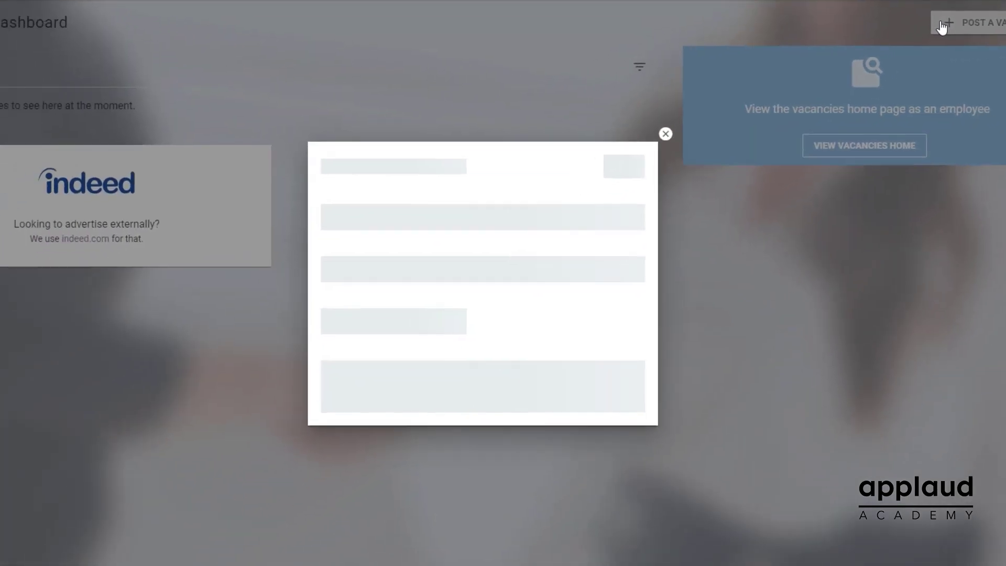
{"action": "left_click", "coordinate": [434, 119]}
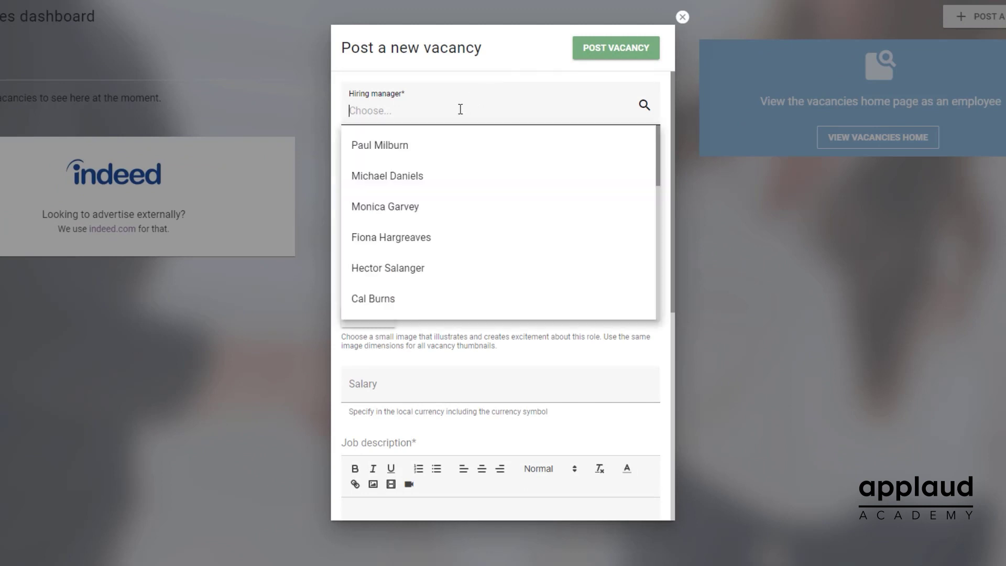
{"action": "left_click", "coordinate": [445, 144]}
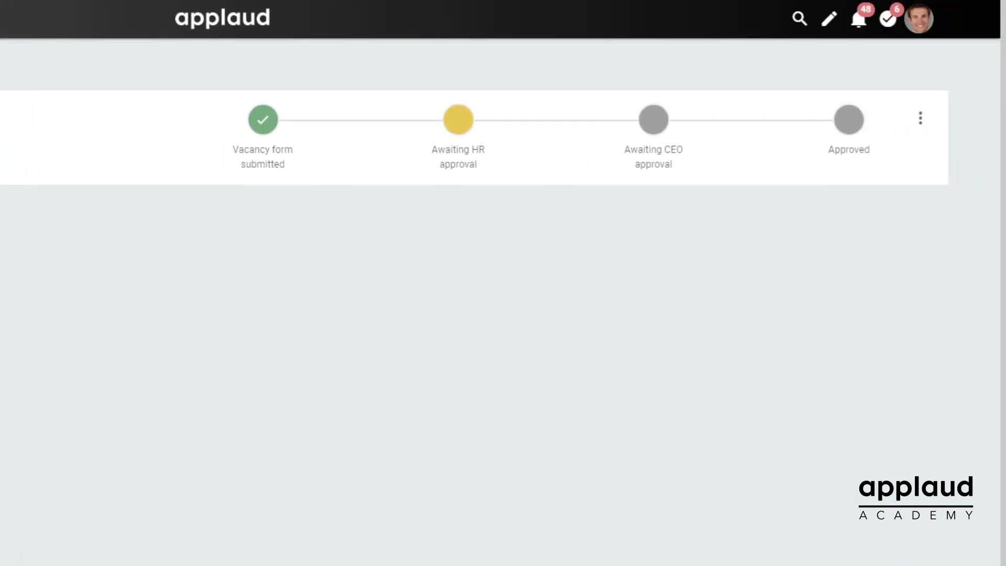
Step: Read the support articles about model workflows and adding a Detail block
{"action": "left_click", "coordinate": [262, 155]}
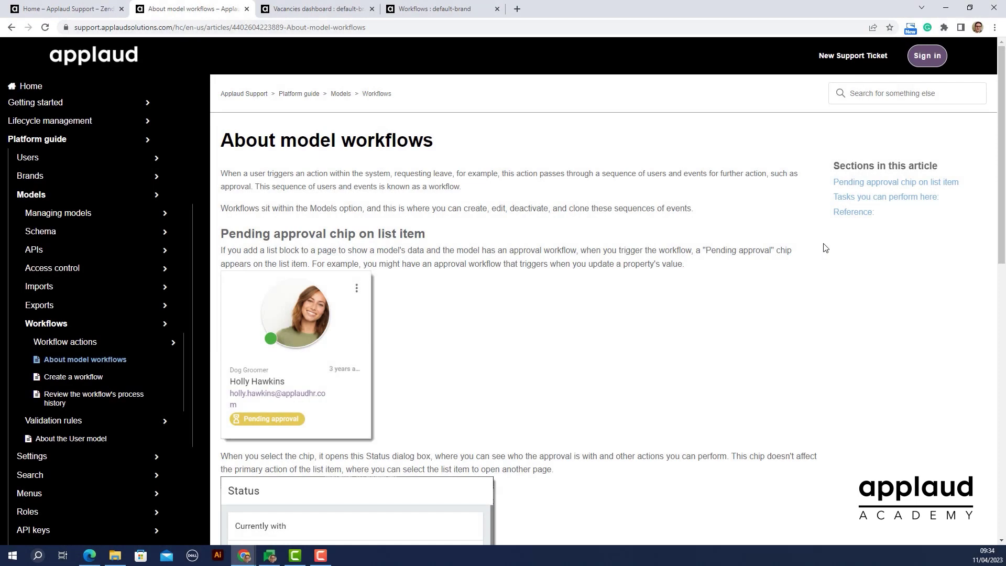
{"action": "scroll", "coordinate": [824, 248], "scroll_direction": "down", "scroll_amount": 7}
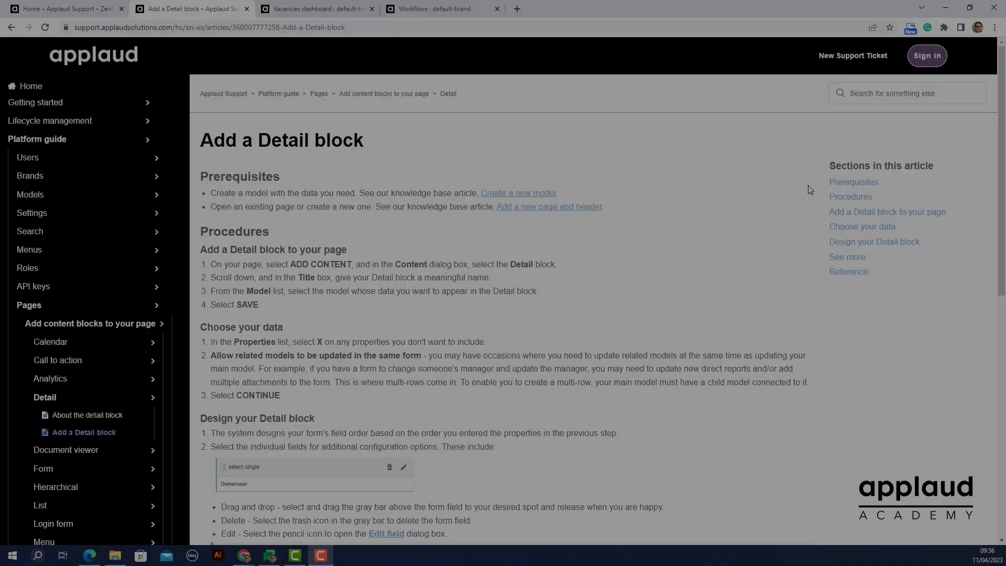
{"action": "scroll", "coordinate": [810, 189], "scroll_direction": "down", "scroll_amount": 7}
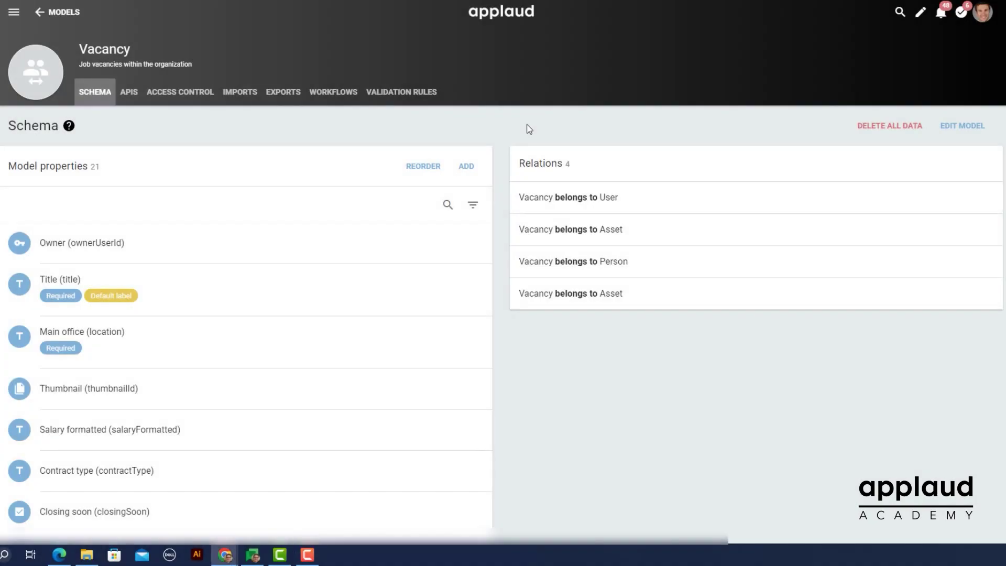
Step: Review the Vacancy model's schema properties, including the approval status properties and Step counter
{"action": "scroll", "coordinate": [529, 129], "scroll_direction": "down", "scroll_amount": 6}
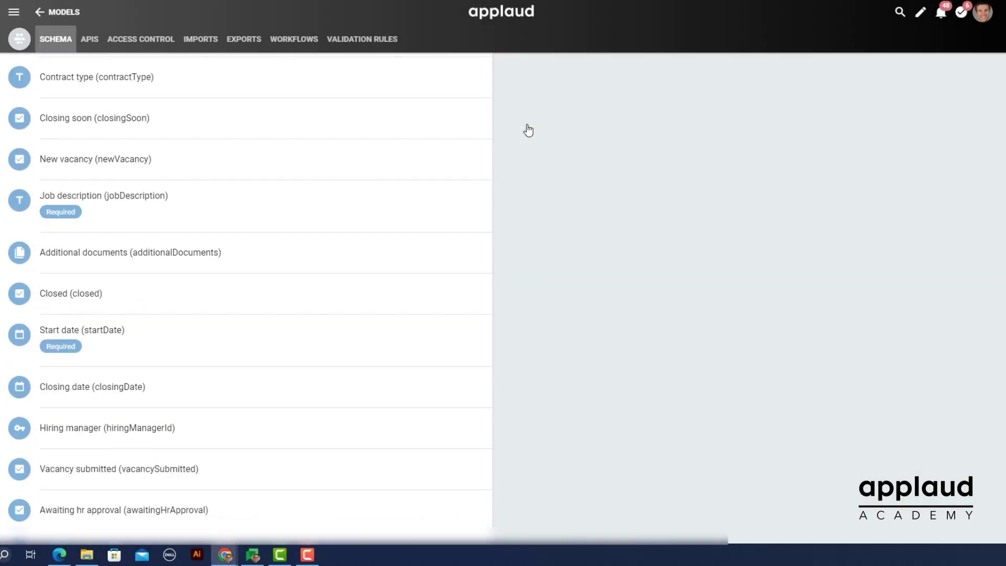
{"action": "scroll", "coordinate": [529, 130], "scroll_direction": "down", "scroll_amount": 4}
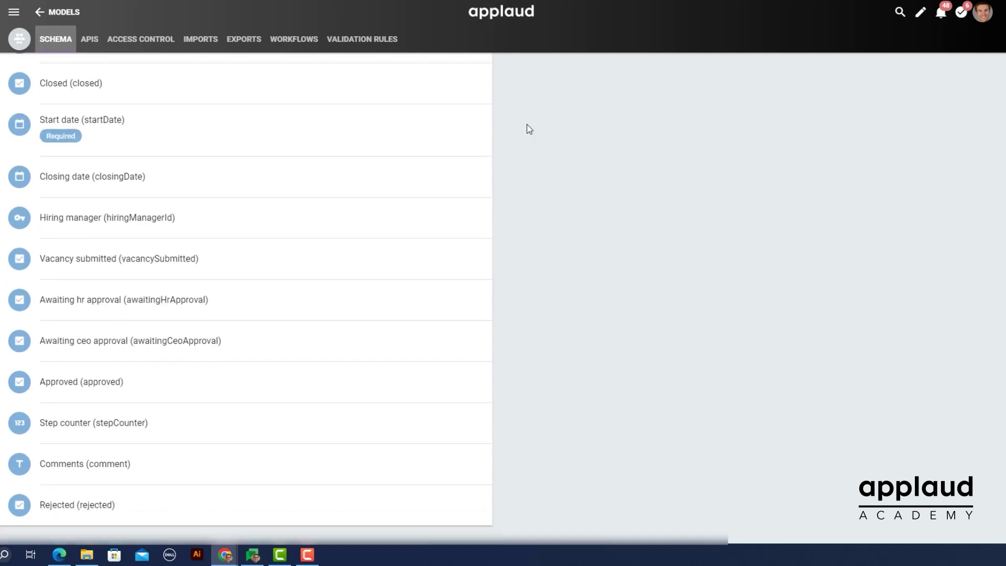
{"action": "left_click", "coordinate": [120, 421]}
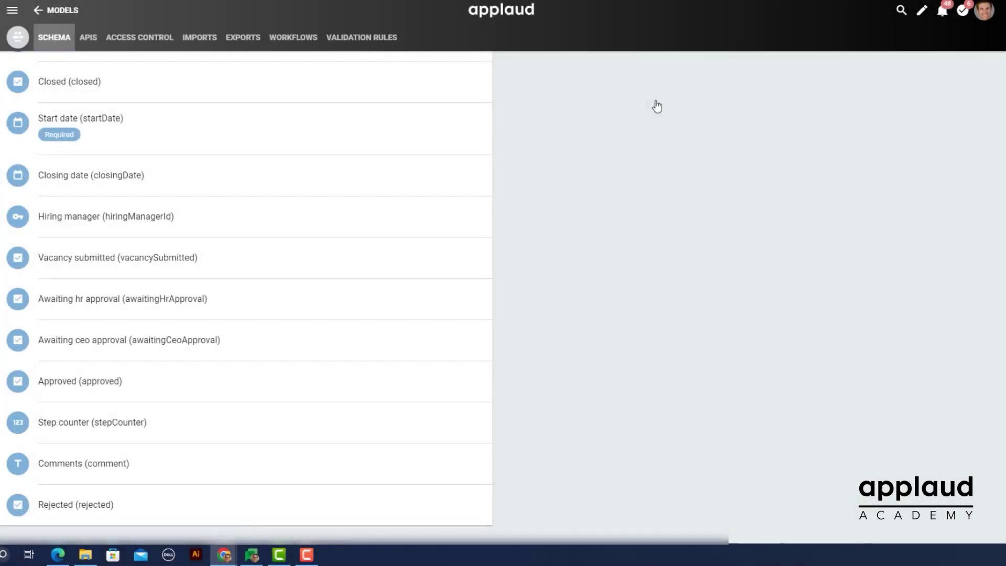
{"action": "left_click", "coordinate": [162, 272]}
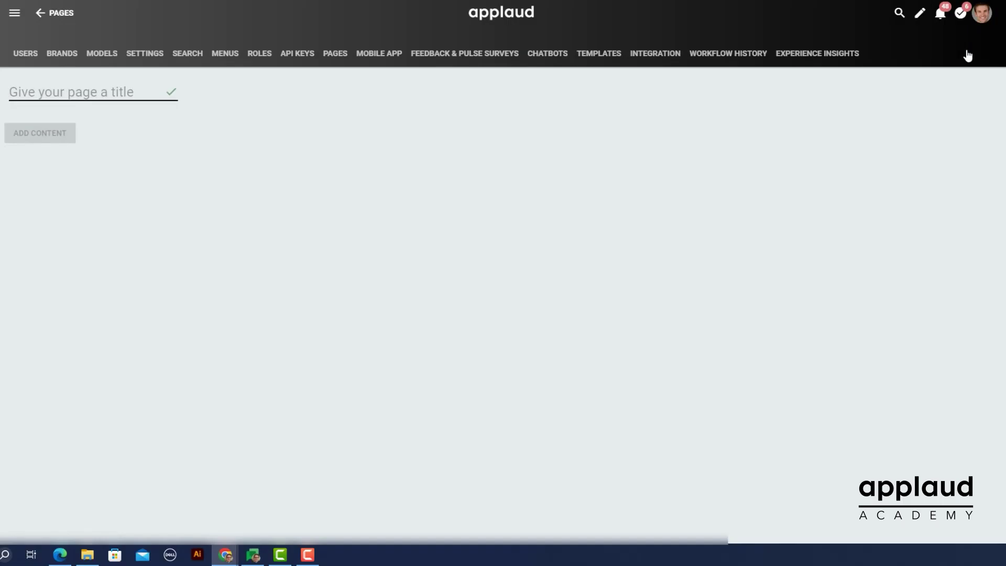
Step: Title the new page "Vacancy approvals"
{"action": "type", "text": "Vacancy approv"}
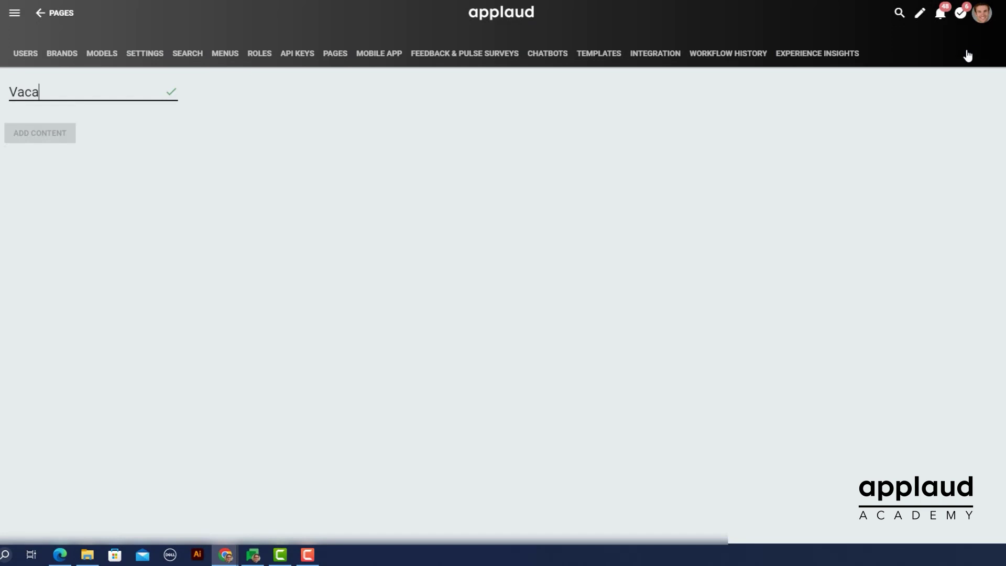
{"action": "type", "text": "als"}
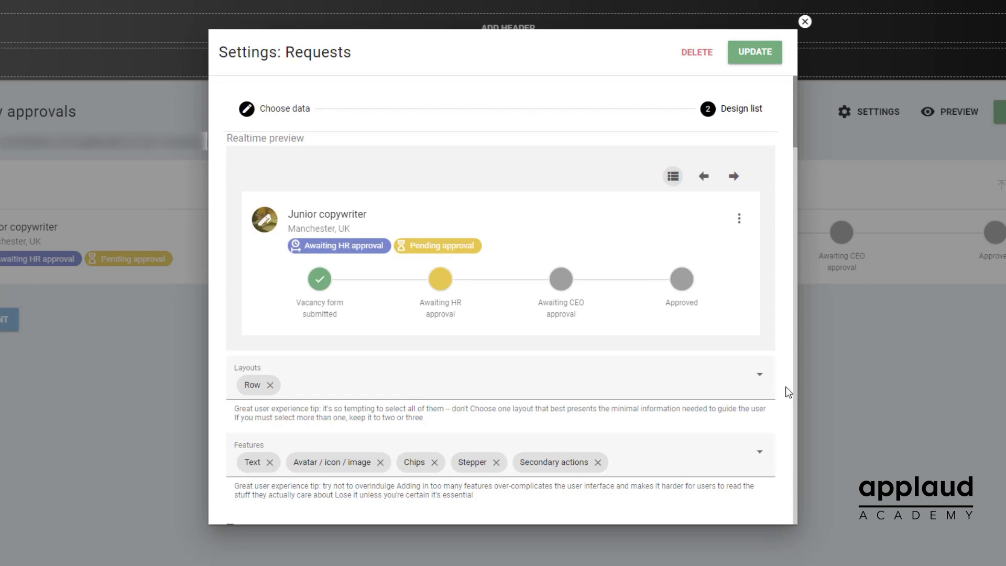
Step: Examine the Requests list's design settings for layout, features, text, image, secondary actions and chips
{"action": "scroll", "coordinate": [789, 392], "scroll_direction": "down", "scroll_amount": 6}
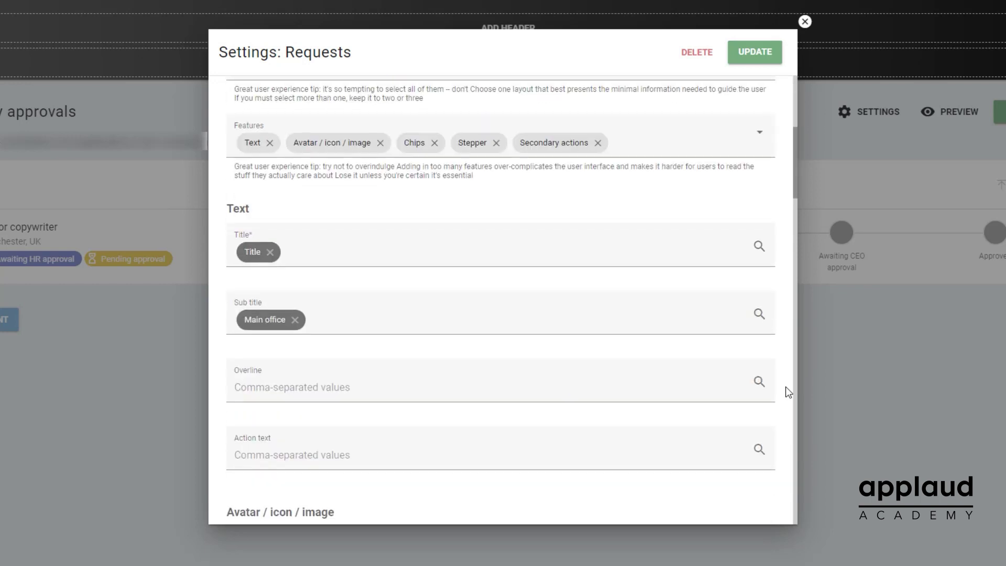
{"action": "scroll", "coordinate": [788, 392], "scroll_direction": "down", "scroll_amount": 5}
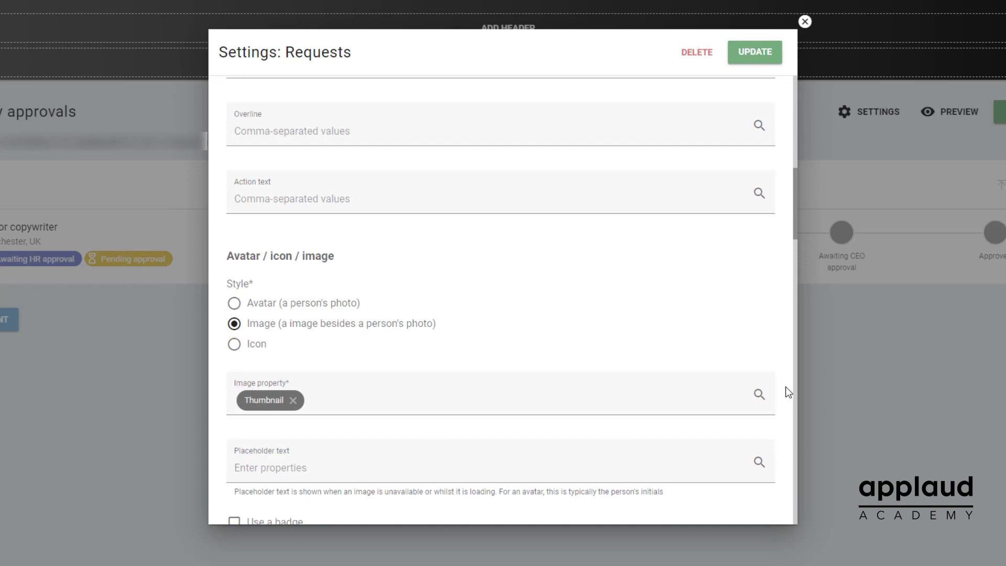
{"action": "scroll", "coordinate": [789, 392], "scroll_direction": "down", "scroll_amount": 5}
{"action": "scroll", "coordinate": [789, 391], "scroll_direction": "down", "scroll_amount": 6}
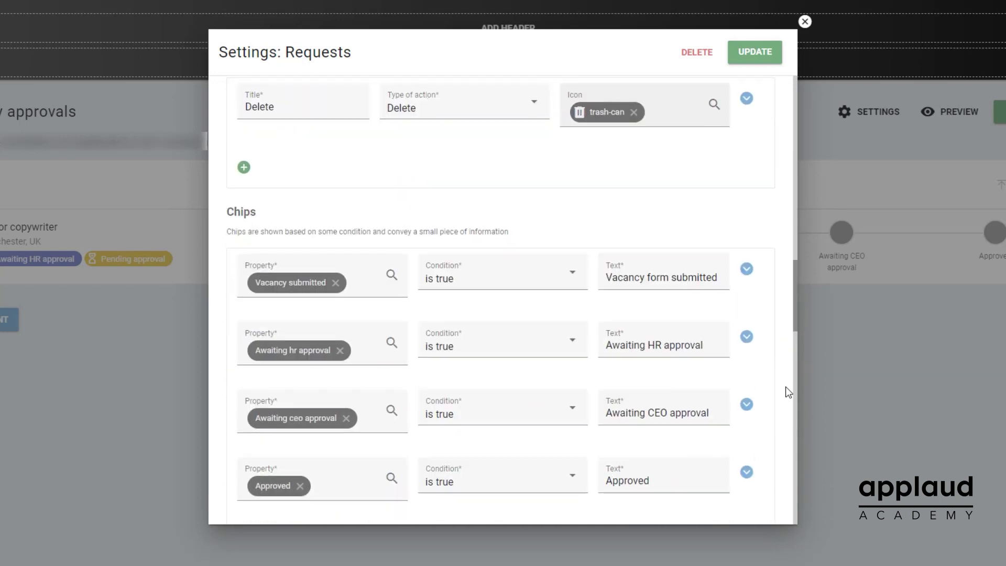
{"action": "scroll", "coordinate": [789, 392], "scroll_direction": "down", "scroll_amount": 3}
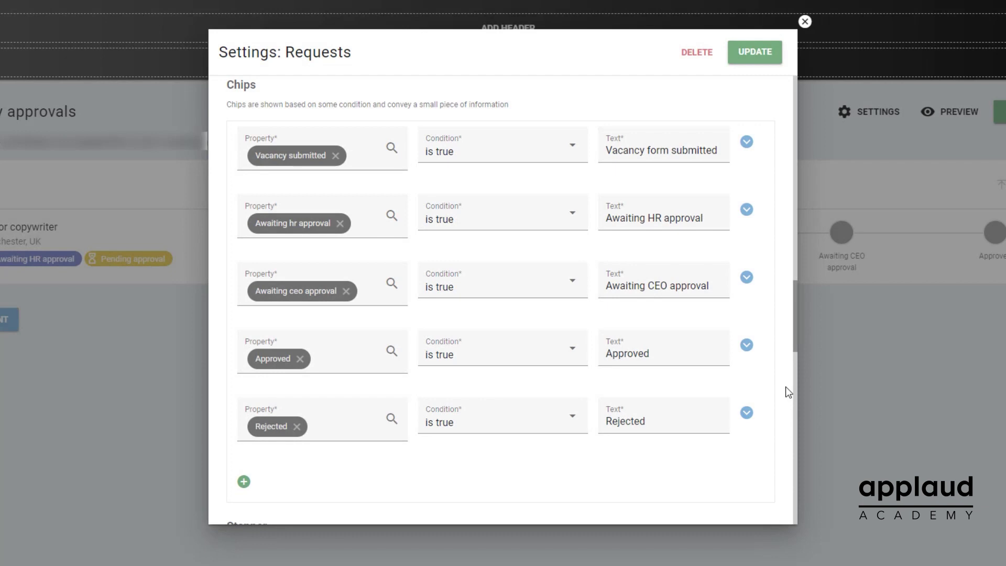
Step: Expand the Vacancy submitted, Awaiting hr approval and Awaiting ceo approval chips to inspect their colors and icons
{"action": "left_click", "coordinate": [746, 142]}
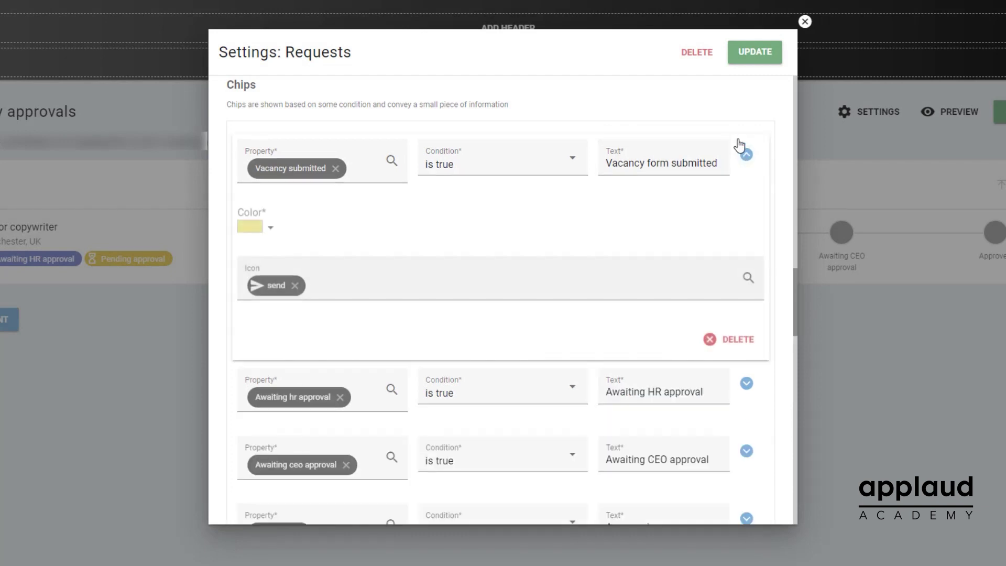
{"action": "left_click", "coordinate": [746, 383]}
{"action": "scroll", "coordinate": [747, 393], "scroll_direction": "down", "scroll_amount": 3}
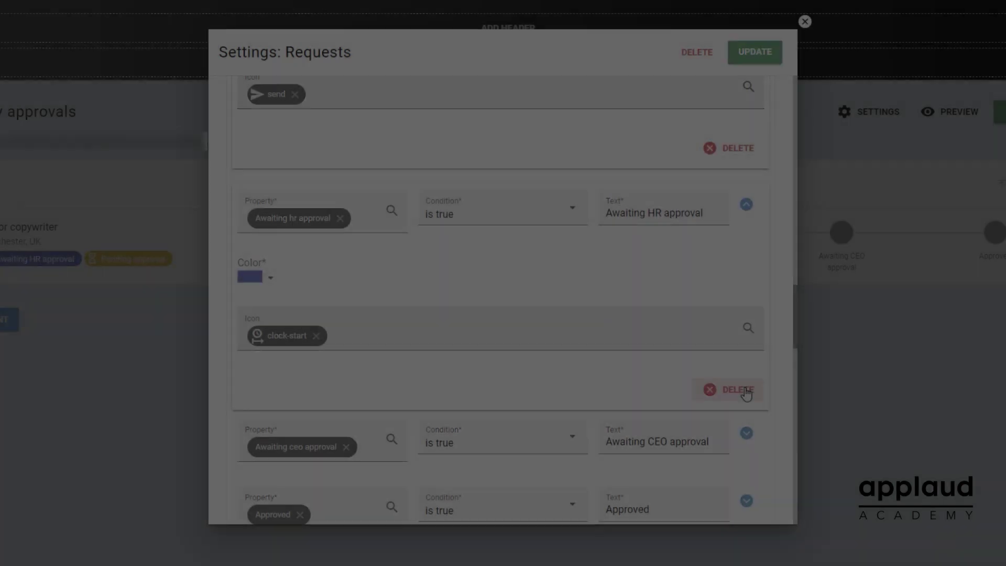
{"action": "left_click", "coordinate": [748, 434]}
{"action": "scroll", "coordinate": [746, 314], "scroll_direction": "down", "scroll_amount": 4}
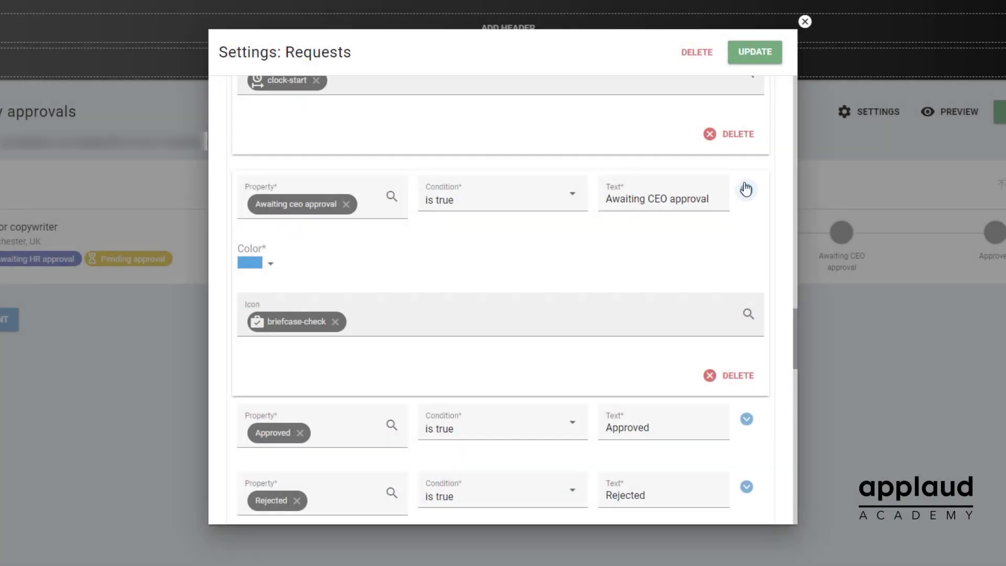
{"action": "scroll", "coordinate": [746, 189], "scroll_direction": "down", "scroll_amount": 8}
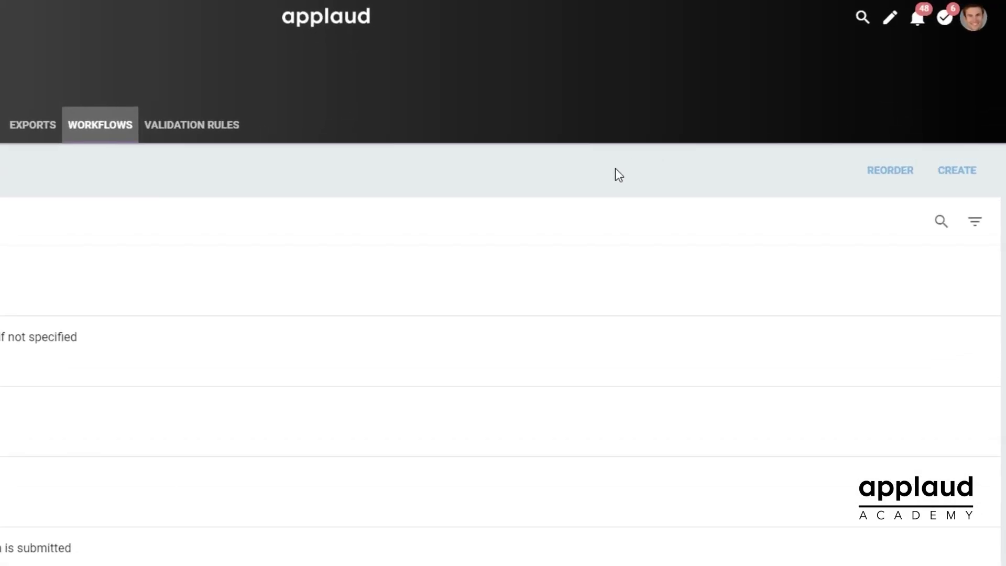
Step: Create a Vacancy workflow titled "Set stepper and achieve two layer approval when vacancy form is submitted", triggered by the Create new vacancy form
{"action": "left_click", "coordinate": [974, 183]}
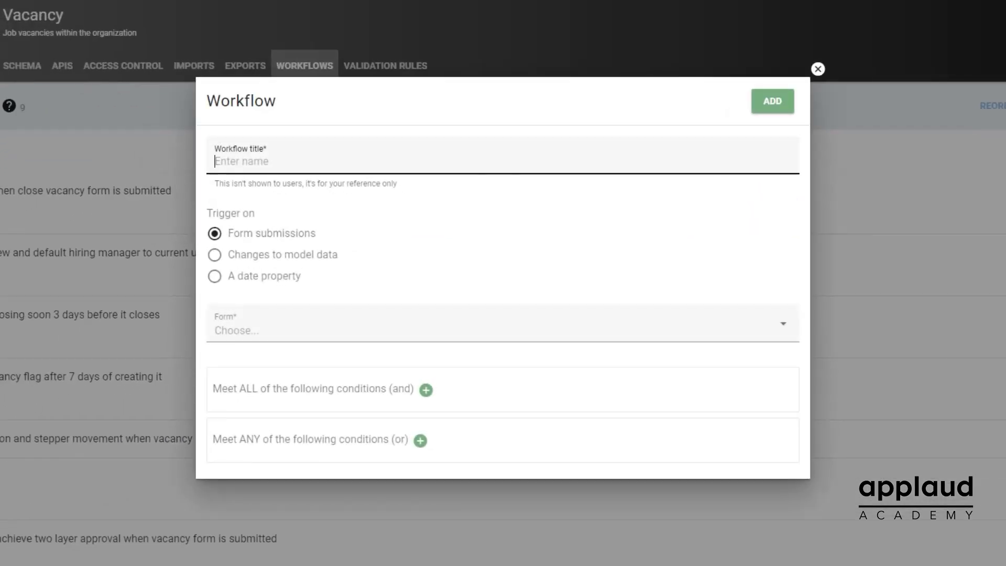
{"action": "type", "text": "Set stepper and achieve two layer approval when vacancy form is submitted"}
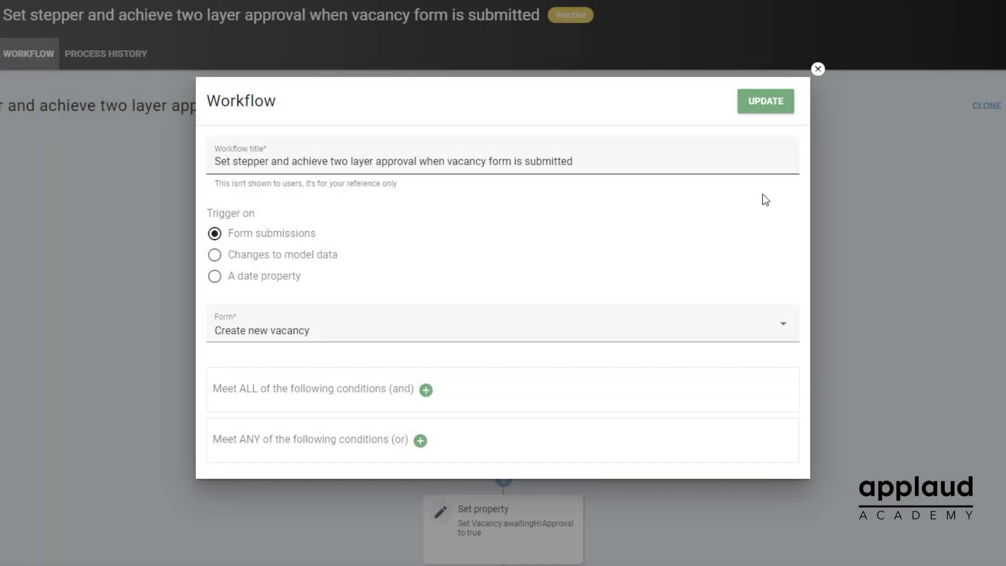
{"action": "left_click", "coordinate": [313, 329]}
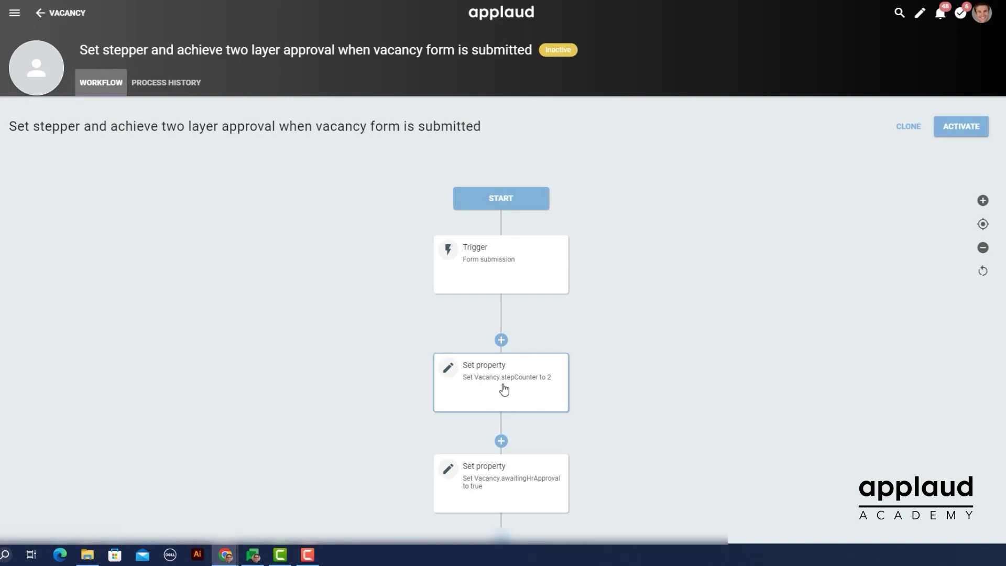
Step: Inspect the workflow's Set property actions for stepCounter, awaitingHrApproval and vacancySubmitted
{"action": "left_click", "coordinate": [504, 389]}
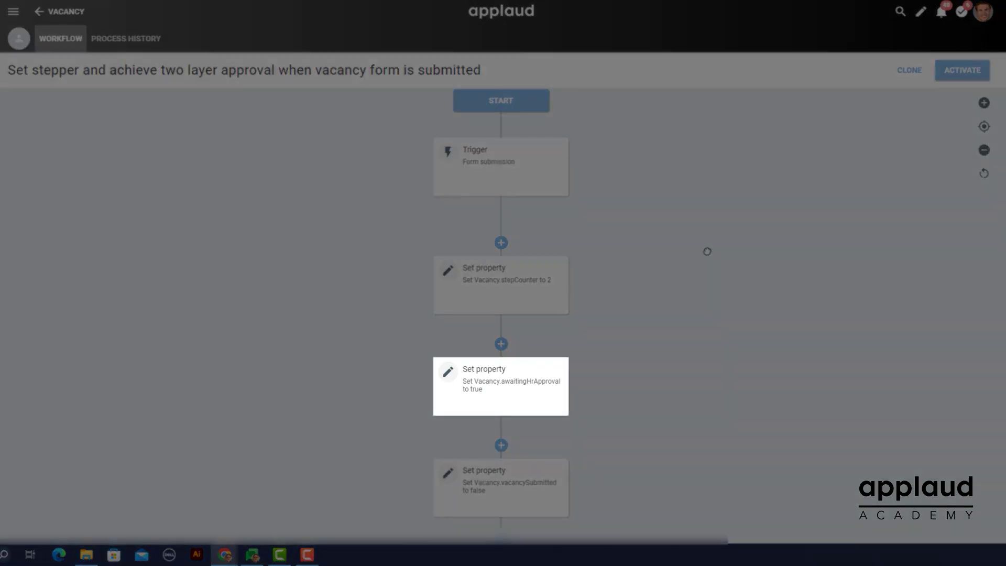
{"action": "left_click", "coordinate": [505, 388]}
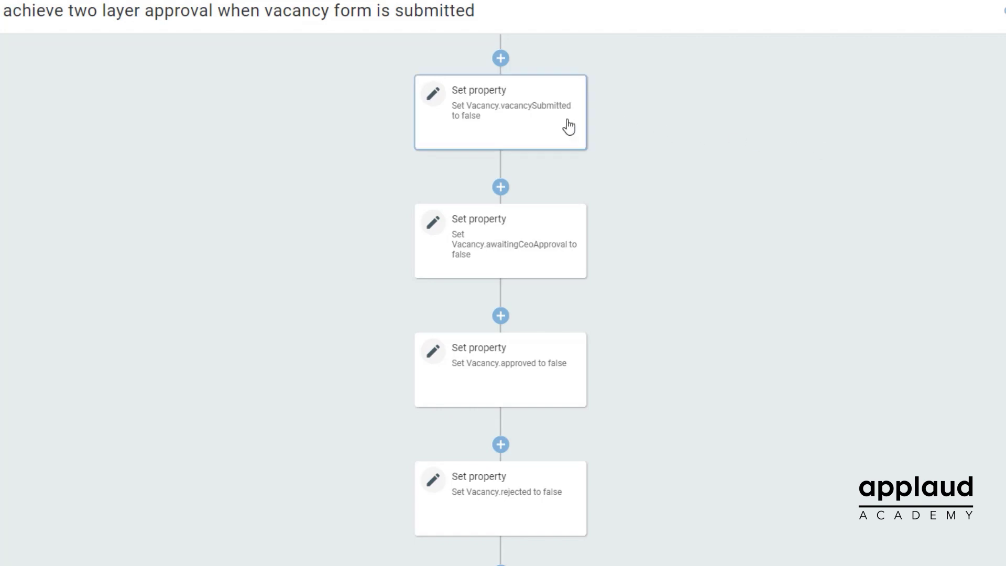
{"action": "left_click", "coordinate": [551, 126]}
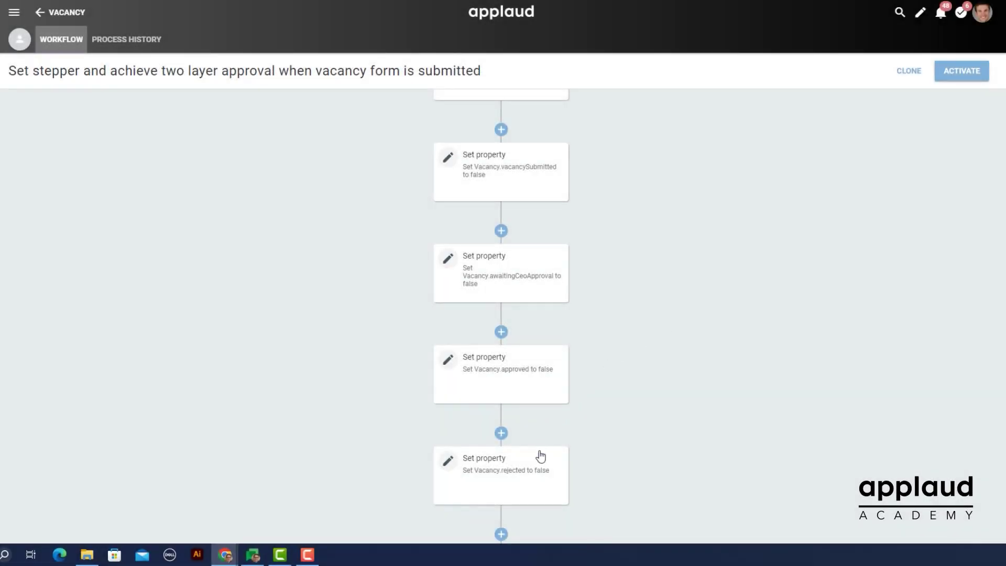
Step: Add a Retrieve Information action named "Find HR director", matching job title HR Director, after the action that sets rejected to false
{"action": "left_click", "coordinate": [501, 535]}
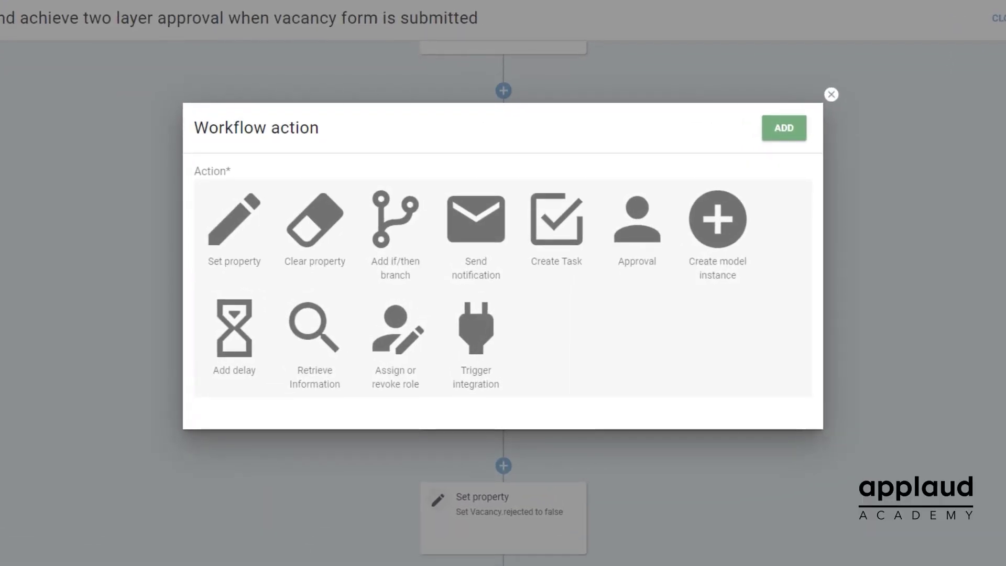
{"action": "left_click", "coordinate": [316, 339]}
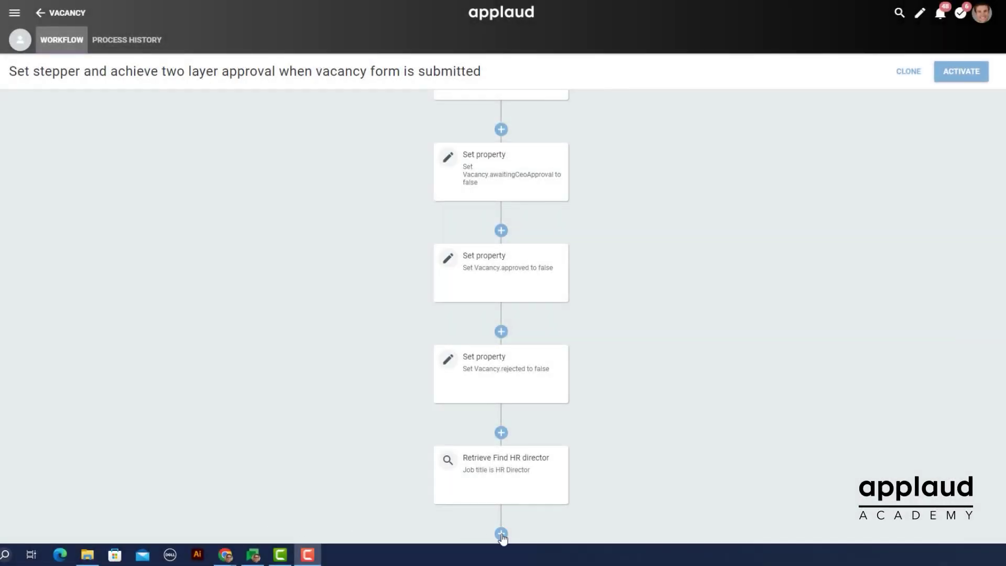
Step: Add an Approval action after Find HR director, labelled "HR vacancy approval", with Retrieved Find HR director.owner as approver
{"action": "left_click", "coordinate": [501, 533]}
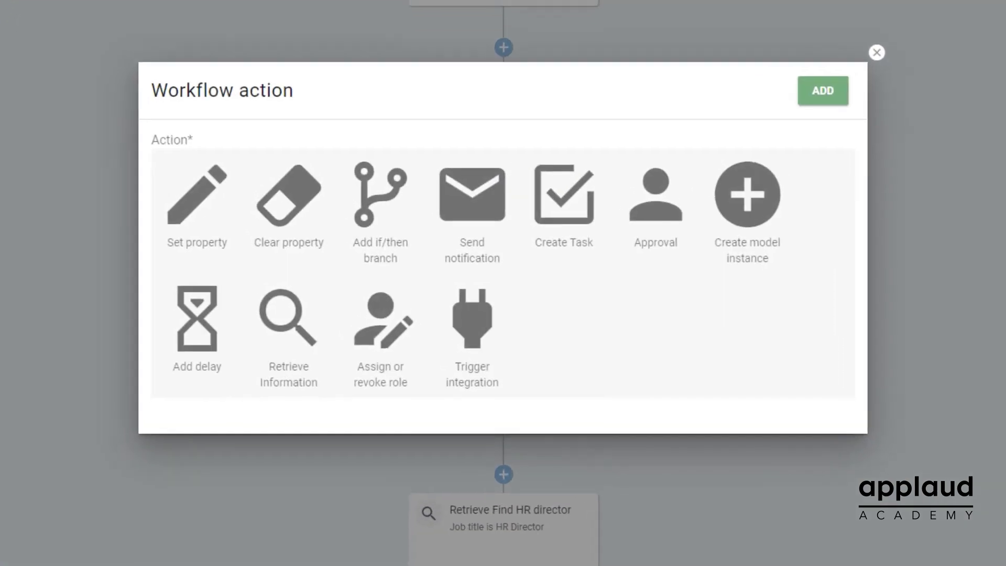
{"action": "left_click", "coordinate": [645, 213]}
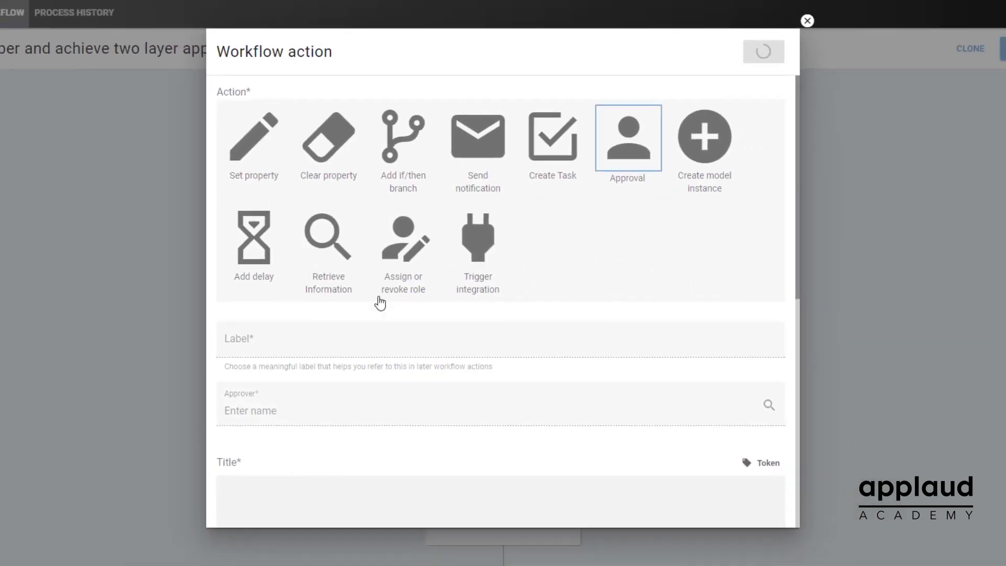
{"action": "left_click", "coordinate": [294, 345]}
{"action": "type", "text": "HR vacancy approval"}
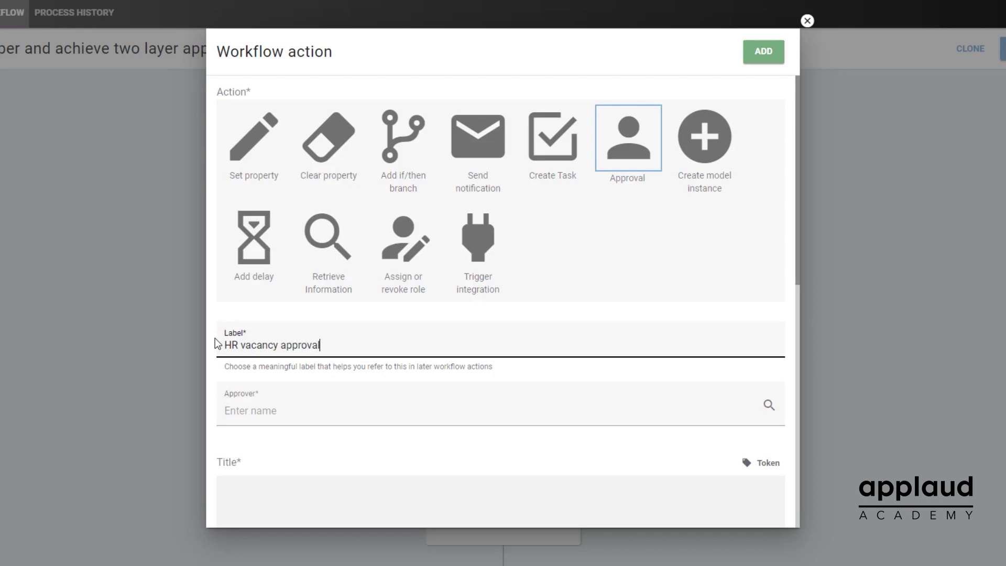
{"action": "left_click", "coordinate": [295, 410]}
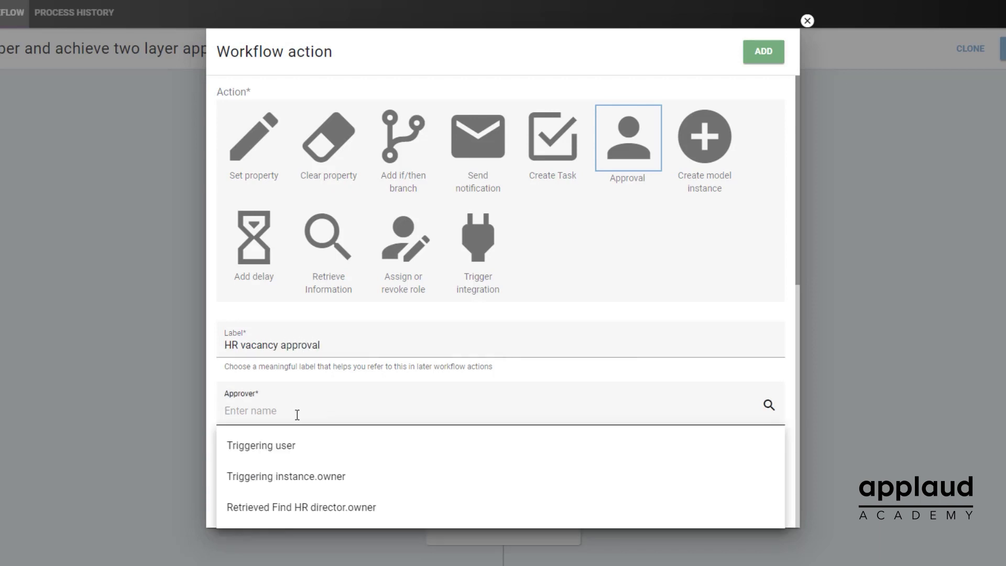
{"action": "left_click", "coordinate": [330, 508]}
Step: Compose the approval title from the HR director's First name token, a comma, the triggeringInstance.Hiring manager token and "submitted a vacancy request"
{"action": "scroll", "coordinate": [480, 448], "scroll_direction": "down", "scroll_amount": 5}
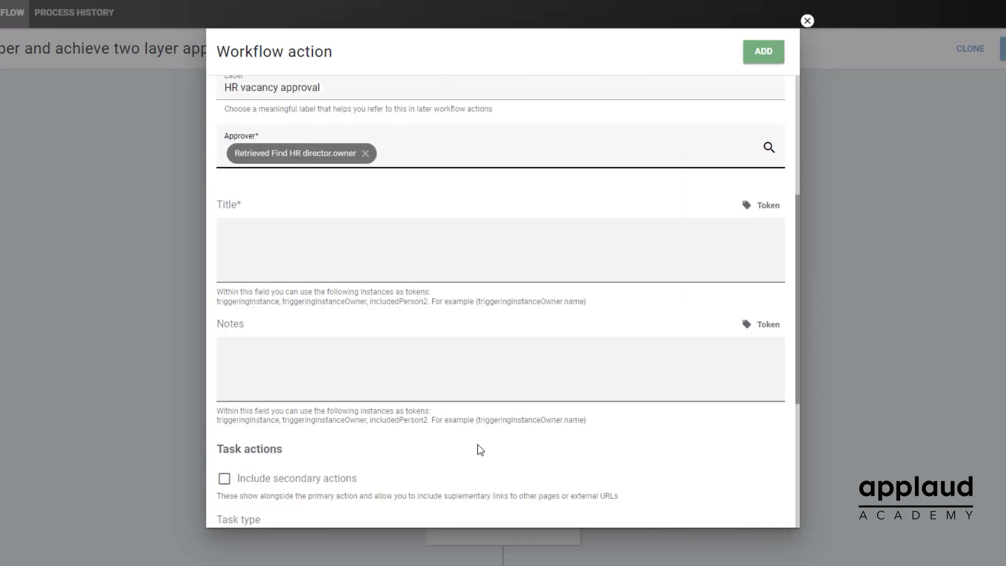
{"action": "left_click", "coordinate": [341, 250]}
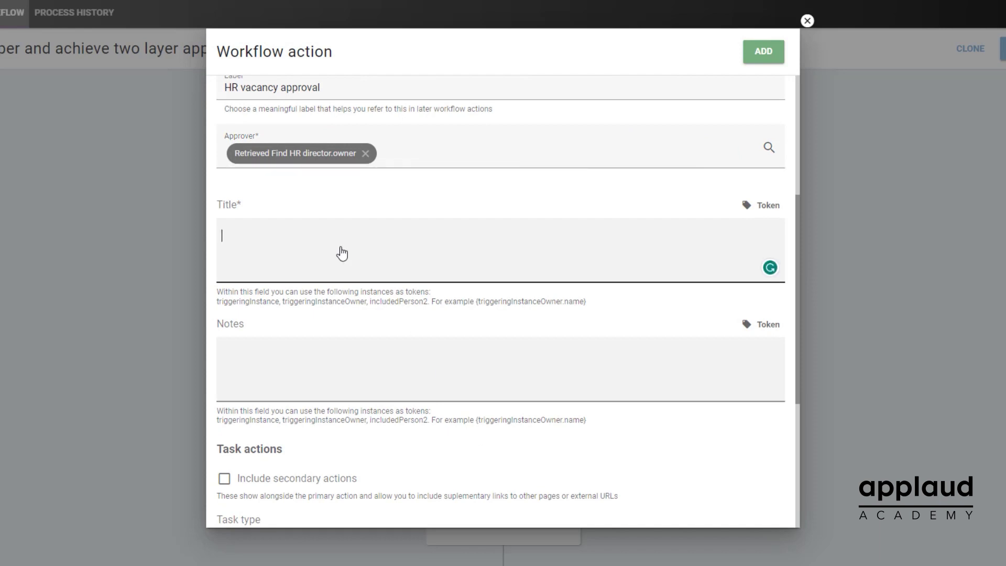
{"action": "type", "text": "@ret"}
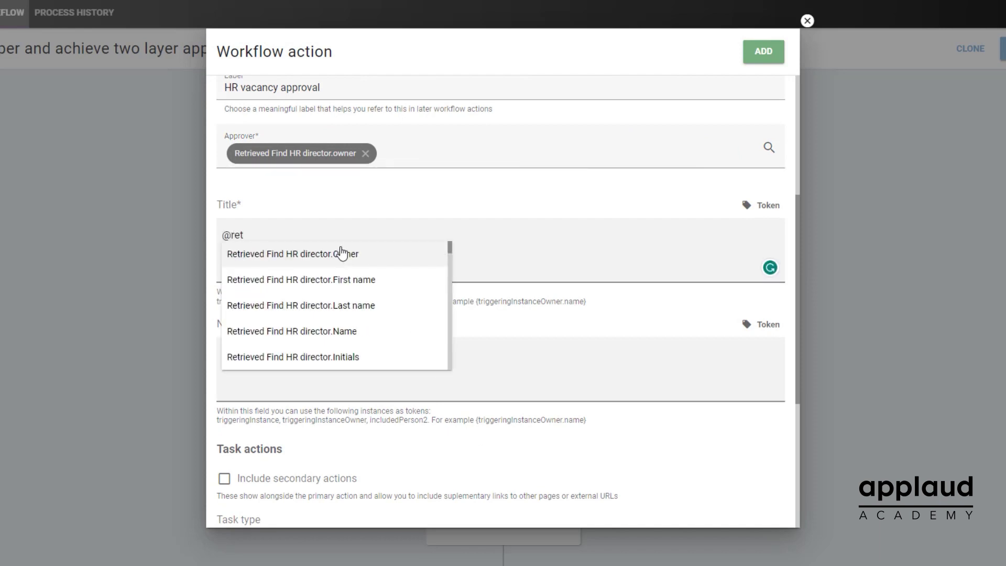
{"action": "left_click", "coordinate": [341, 280]}
{"action": "type", "text": ", @trig"}
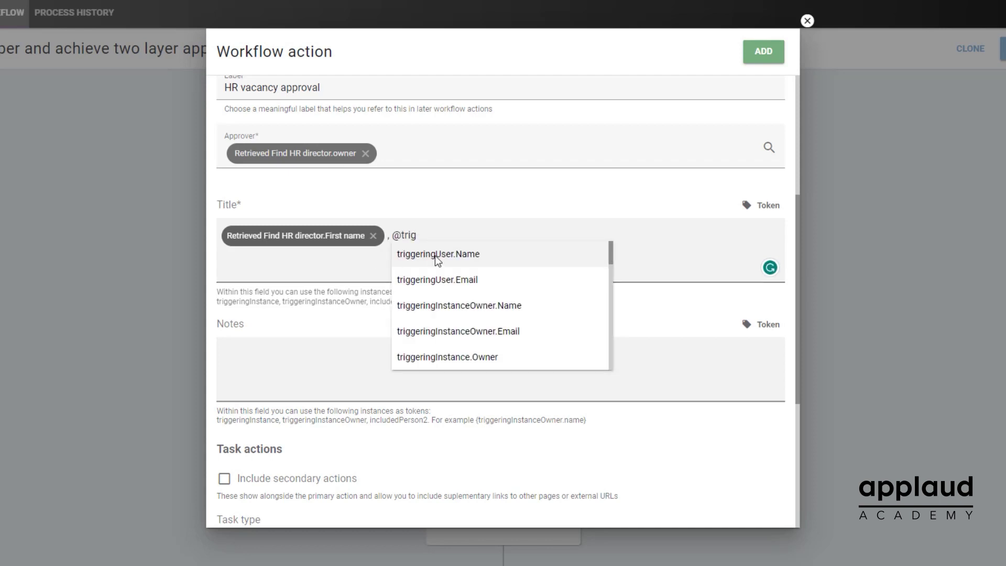
{"action": "scroll", "coordinate": [435, 256], "scroll_direction": "down", "scroll_amount": 1}
{"action": "scroll", "coordinate": [435, 256], "scroll_direction": "down", "scroll_amount": 4}
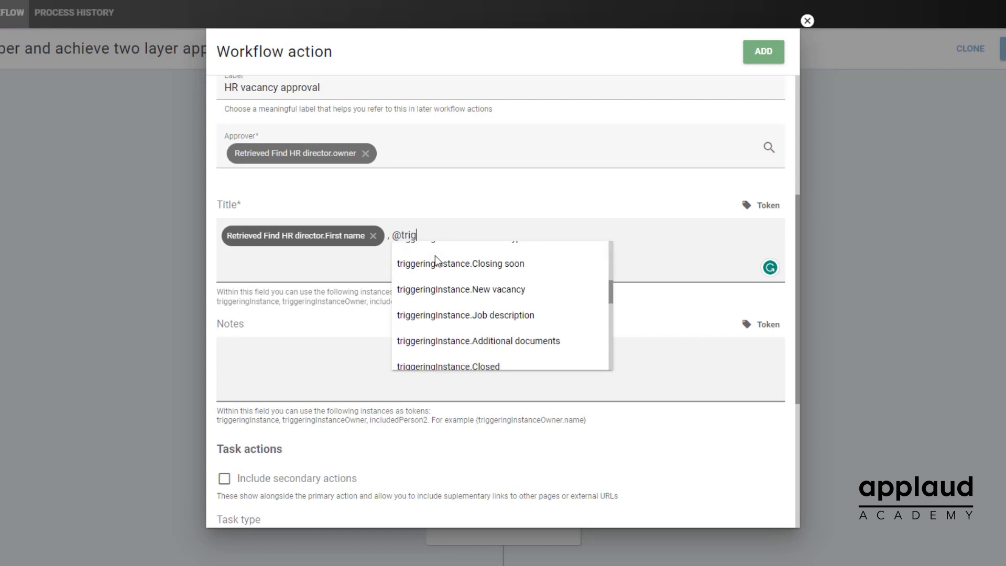
{"action": "scroll", "coordinate": [435, 256], "scroll_direction": "down", "scroll_amount": 2}
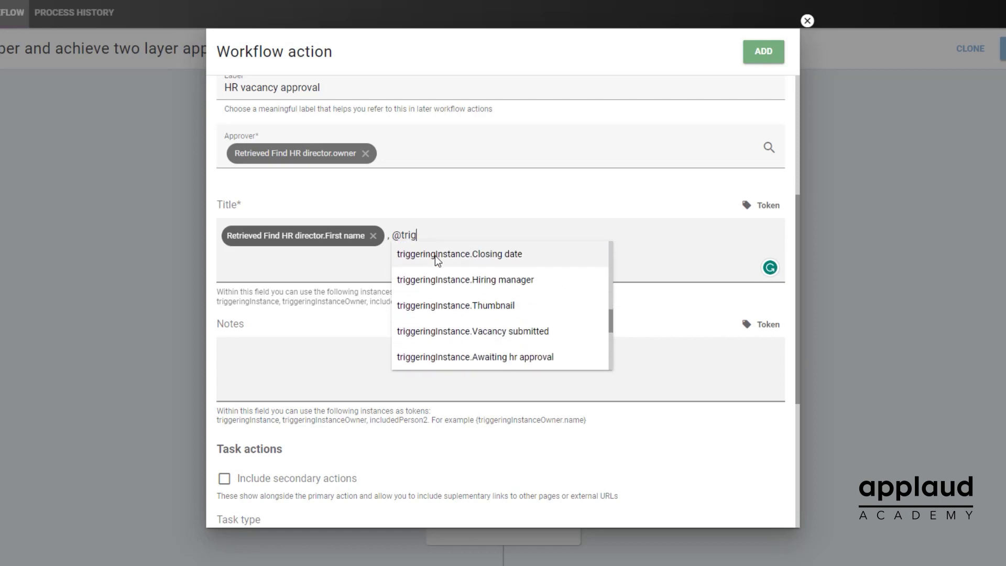
{"action": "left_click", "coordinate": [452, 279]}
{"action": "type", "text": "submitted a vacancy"}
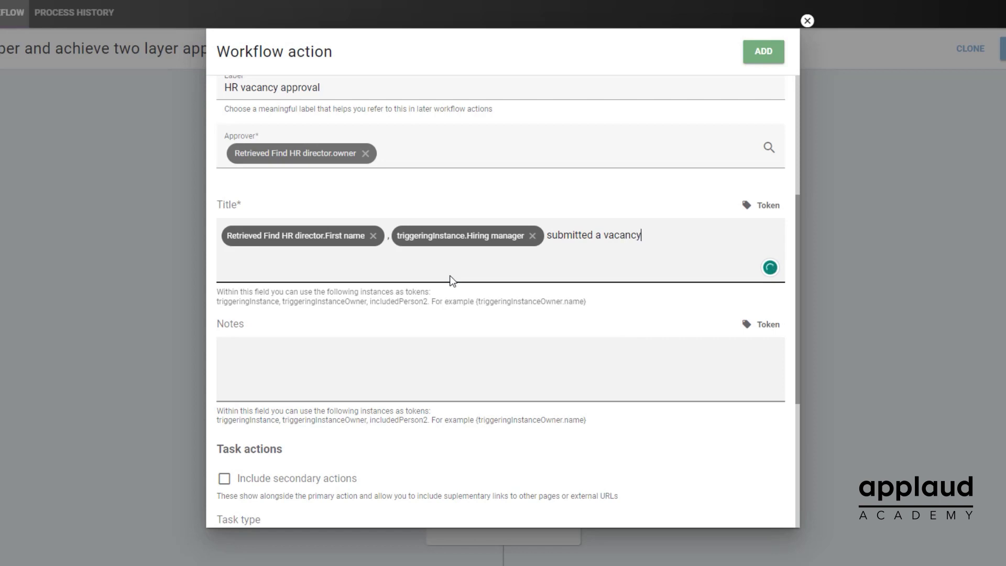
{"action": "type", "text": " request"}
Step: Enter the approval notes "Check the details and let them know if it's good to go!"
{"action": "left_click", "coordinate": [338, 369]}
{"action": "type", "text": "Check ou"}
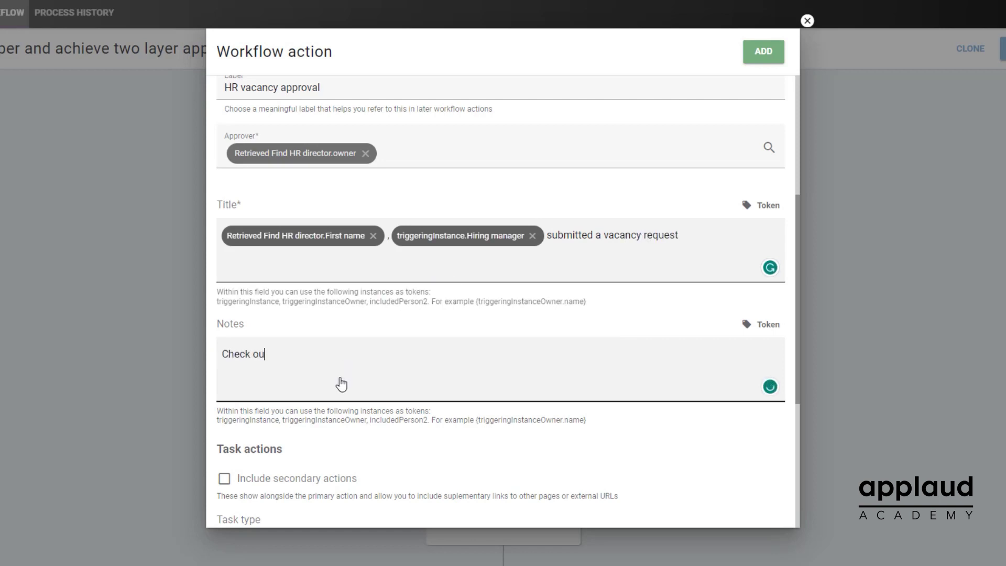
{"action": "type", "text": "t the details and let them kno"}
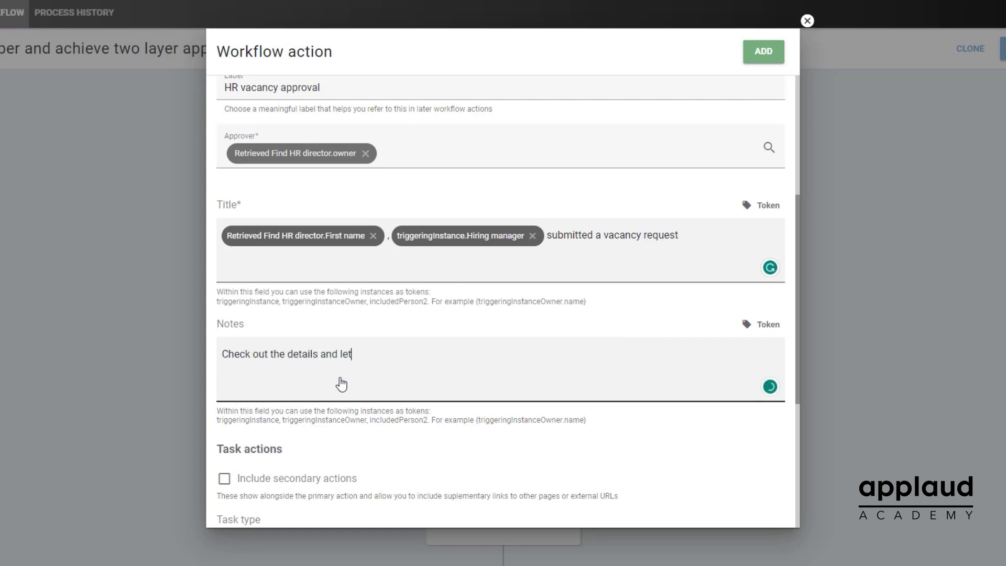
{"action": "type", "text": "w if it's good to go!"}
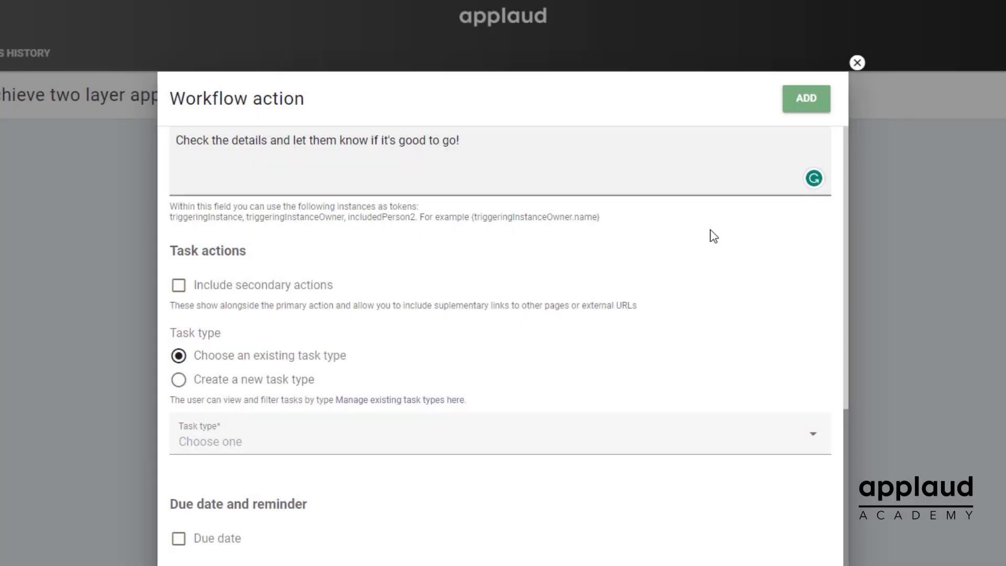
Step: Include a secondary action titled "Vacancy details" of type Open page - regular, targeting the Vacancy detail (approval) page
{"action": "left_click", "coordinate": [178, 285]}
{"action": "left_click", "coordinate": [288, 397]}
{"action": "type", "text": "Vacancy details"}
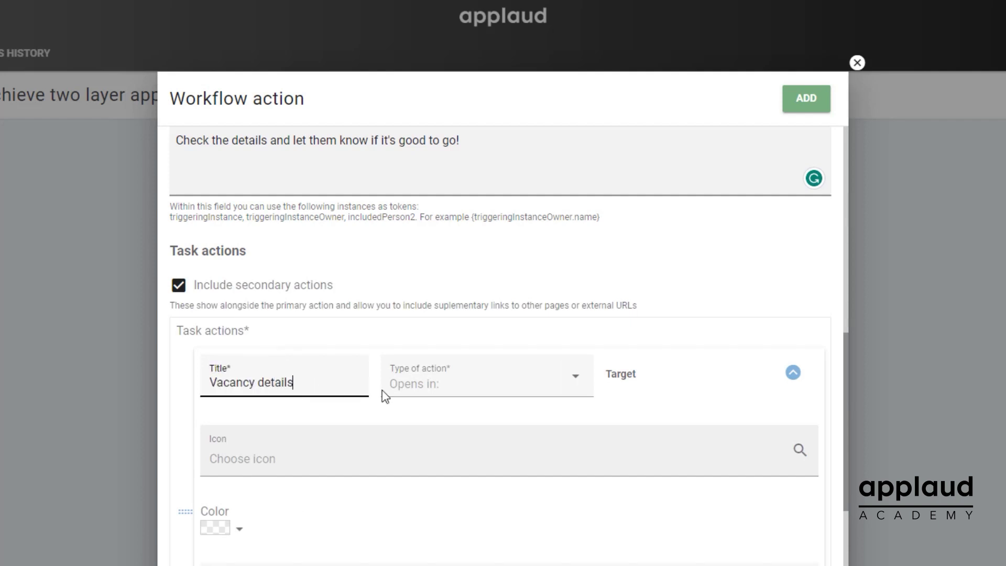
{"action": "left_click", "coordinate": [438, 393]}
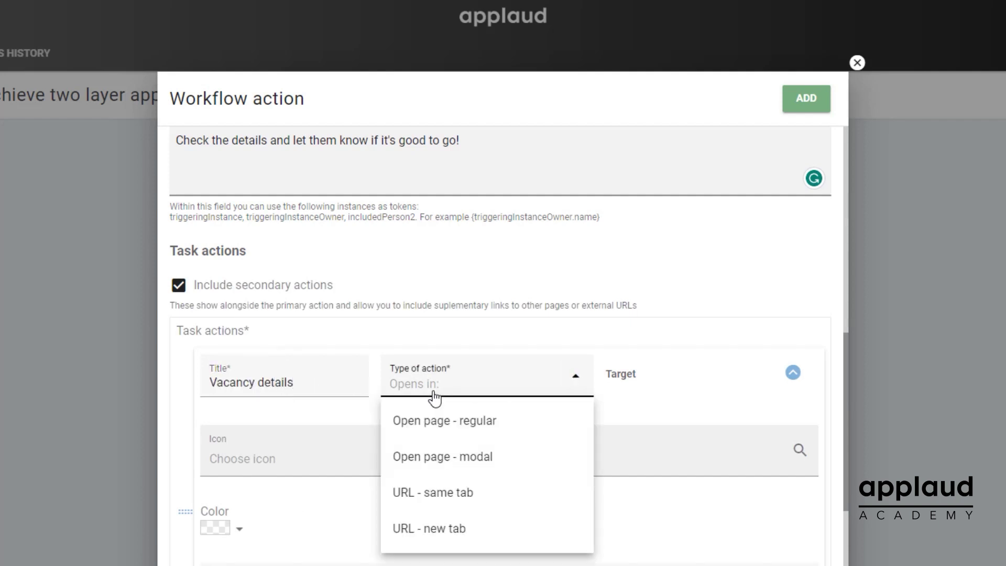
{"action": "left_click", "coordinate": [442, 422]}
{"action": "left_click", "coordinate": [675, 378]}
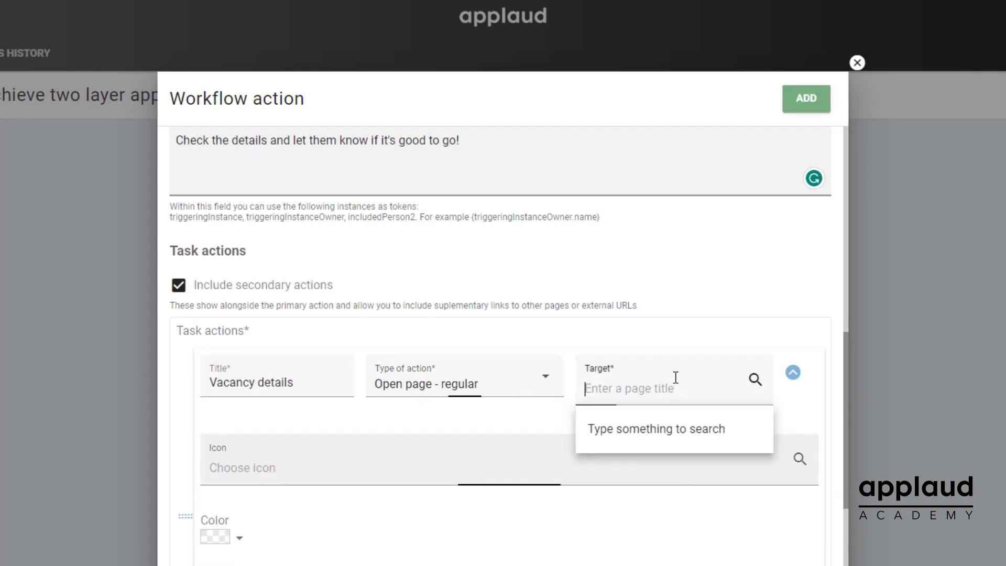
{"action": "type", "text": "Vacancy detail"}
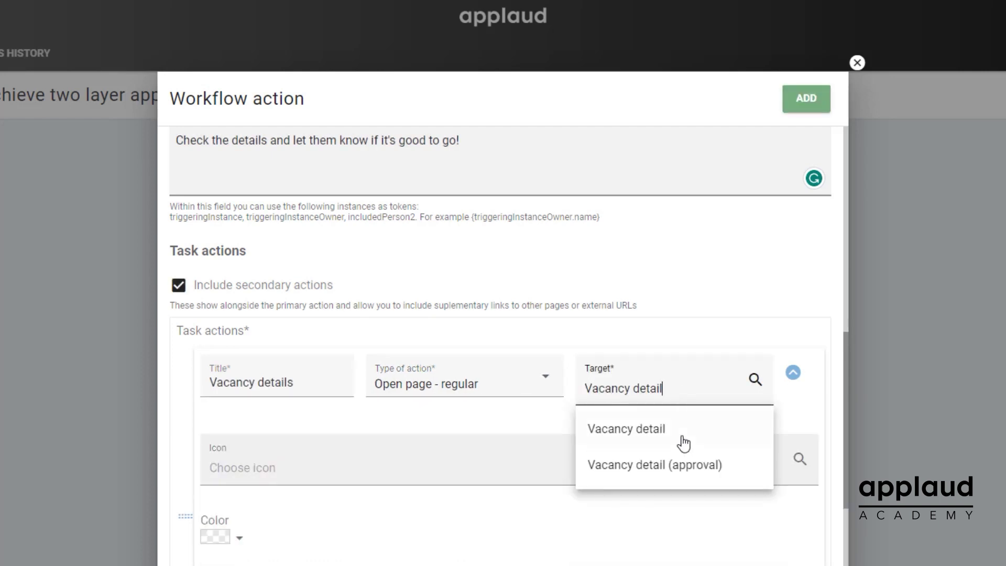
{"action": "left_click", "coordinate": [684, 465]}
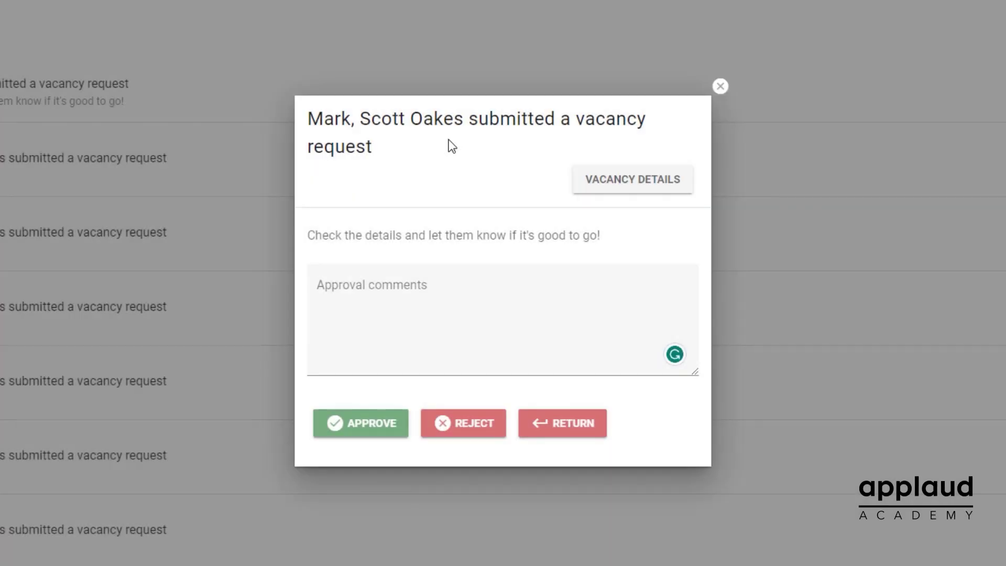
{"action": "left_click", "coordinate": [633, 188]}
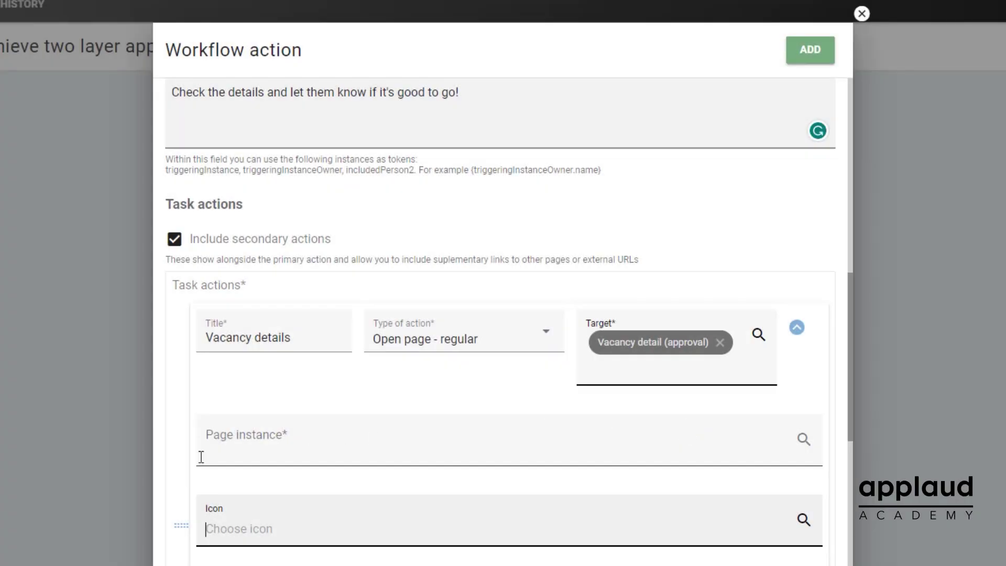
Step: Set the Vacancy details action's page instance to "Triggerring Vacancy - id" and its weight to Normal
{"action": "left_click", "coordinate": [201, 457]}
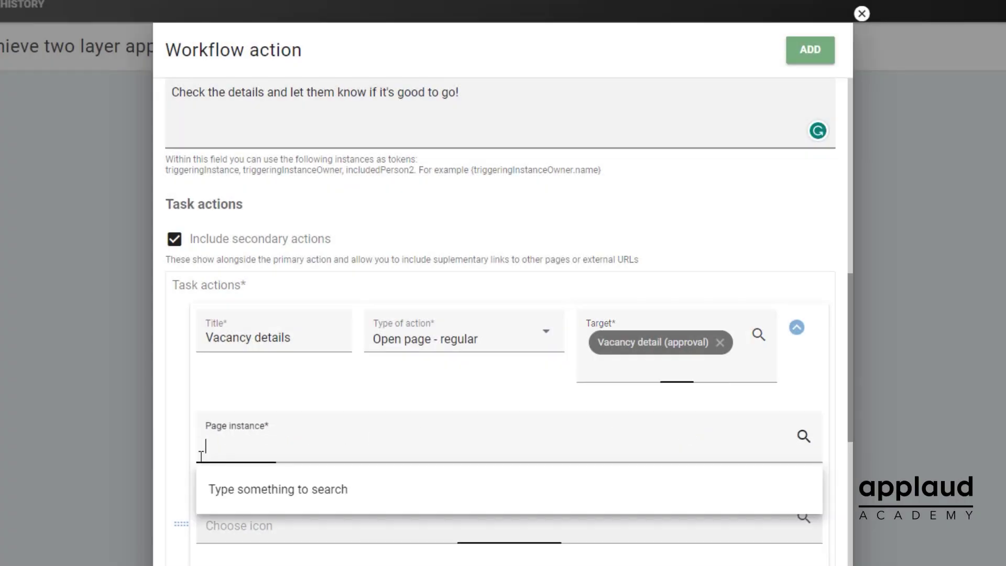
{"action": "left_click", "coordinate": [313, 487]}
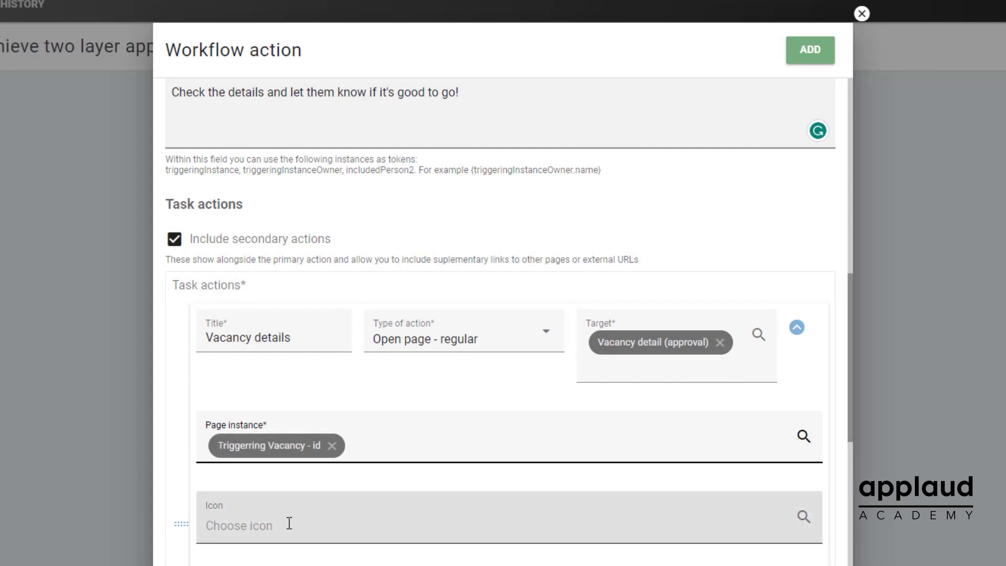
{"action": "scroll", "coordinate": [289, 523], "scroll_direction": "down", "scroll_amount": 3}
{"action": "left_click", "coordinate": [220, 445]}
{"action": "left_click", "coordinate": [223, 476]}
{"action": "left_click", "coordinate": [257, 506]}
{"action": "left_click", "coordinate": [266, 432]}
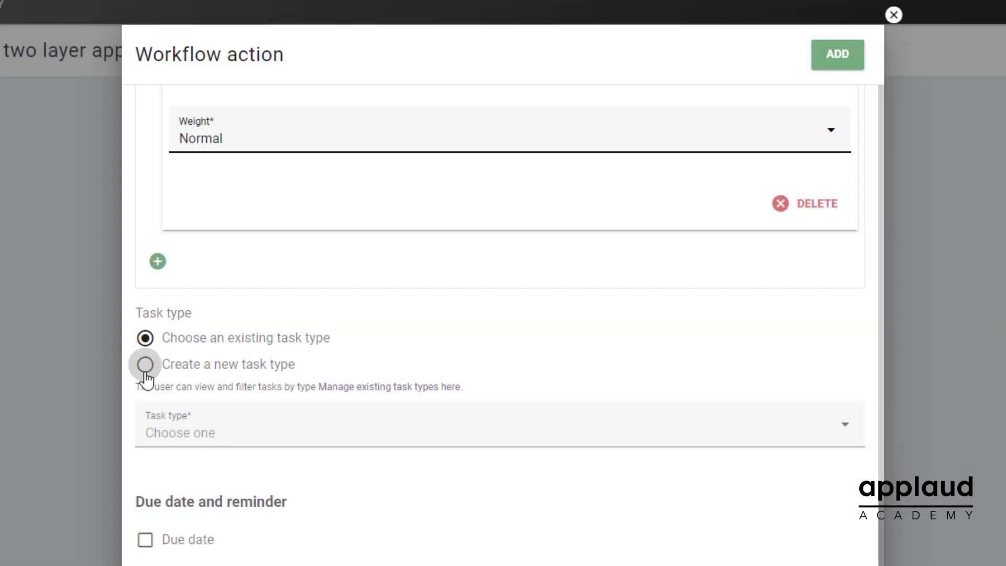
Step: Assign the existing HR approval task type to the approval action
{"action": "left_click", "coordinate": [155, 419]}
{"action": "scroll", "coordinate": [225, 503], "scroll_direction": "down", "scroll_amount": 2}
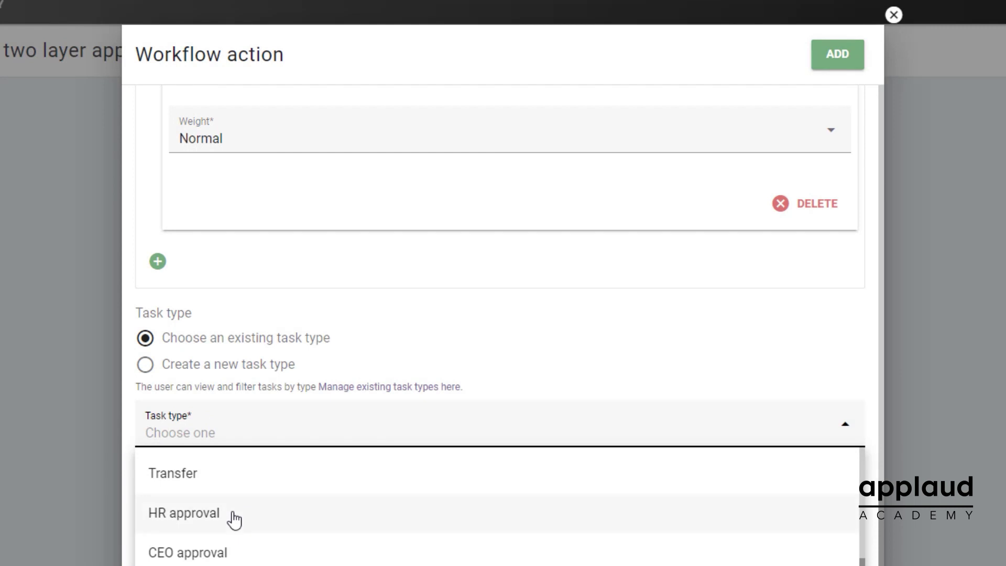
{"action": "left_click", "coordinate": [234, 519]}
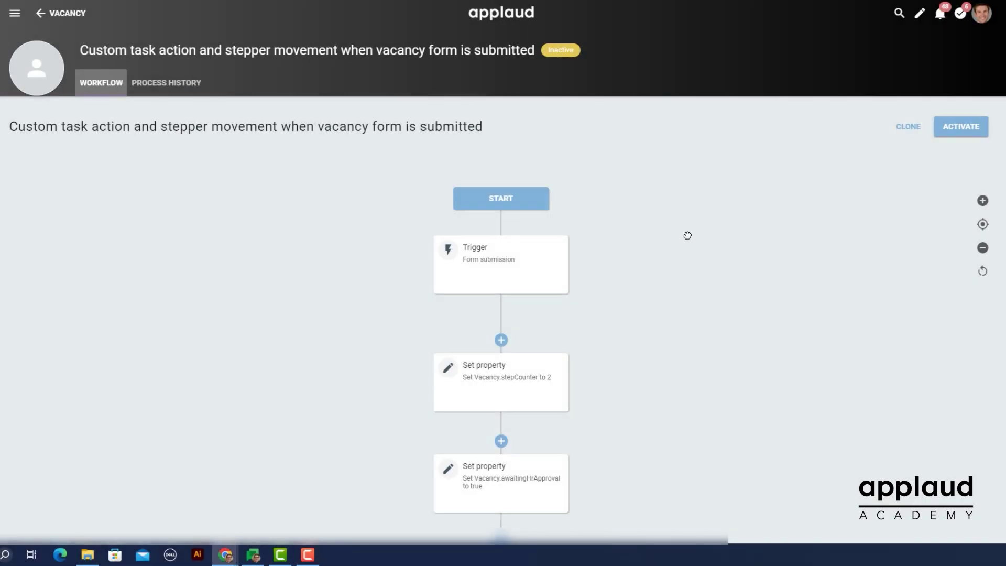
Step: Examine the Custom HR approval task in the workflow "Custom task action and stepper movement when vacancy form is submitted"
{"action": "scroll", "coordinate": [688, 235], "scroll_direction": "down", "scroll_amount": 6}
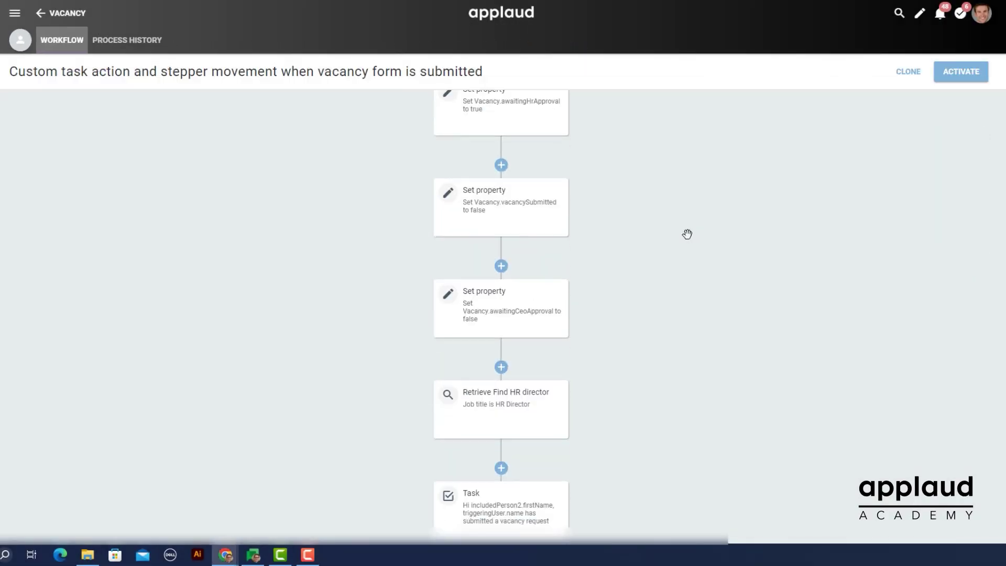
{"action": "left_click", "coordinate": [480, 509]}
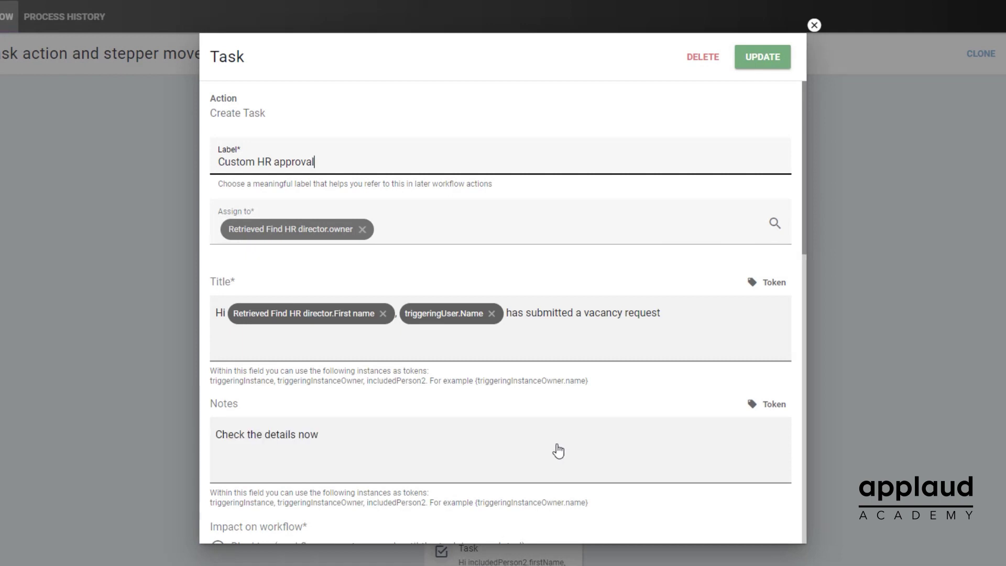
{"action": "scroll", "coordinate": [580, 404], "scroll_direction": "down", "scroll_amount": 5}
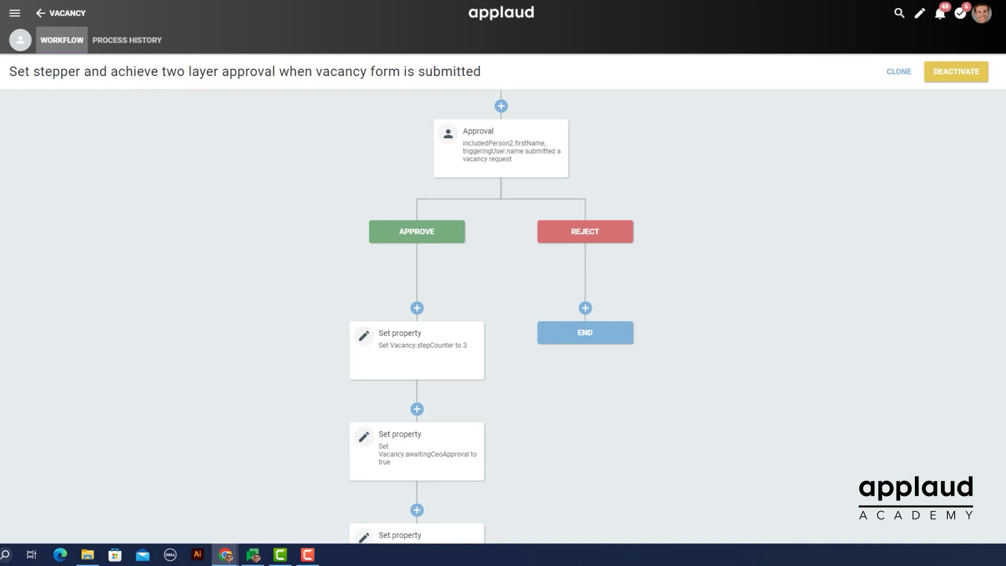
Step: Review the two layer workflow's HR Approve branch, including its Set property actions, Find CEO retrieval, CEO approval and the CEO outcome branches
{"action": "scroll", "coordinate": [493, 314], "scroll_direction": "down", "scroll_amount": 4}
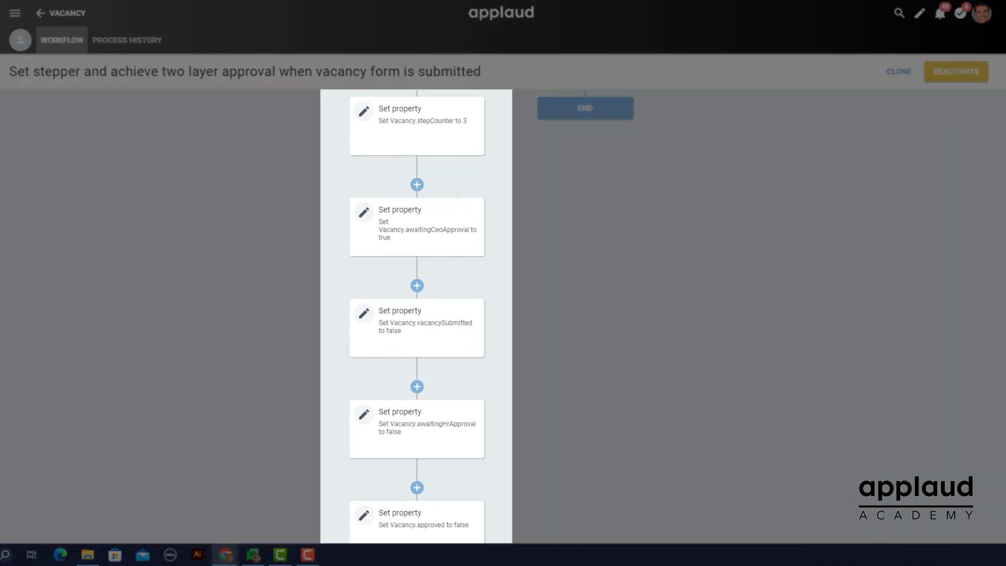
{"action": "scroll", "coordinate": [417, 315], "scroll_direction": "down", "scroll_amount": 3}
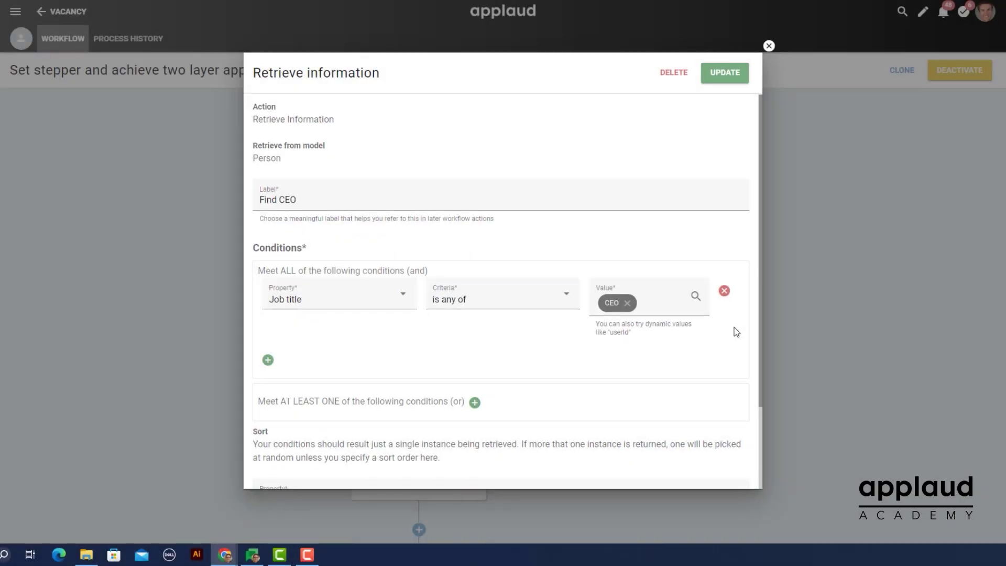
{"action": "scroll", "coordinate": [737, 332], "scroll_direction": "down", "scroll_amount": 2}
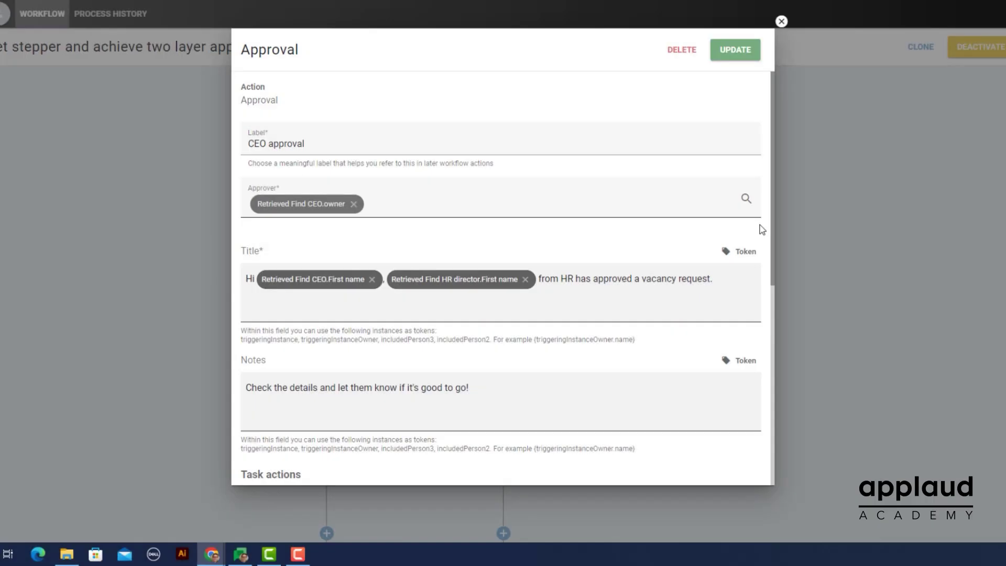
{"action": "scroll", "coordinate": [763, 229], "scroll_direction": "down", "scroll_amount": 7}
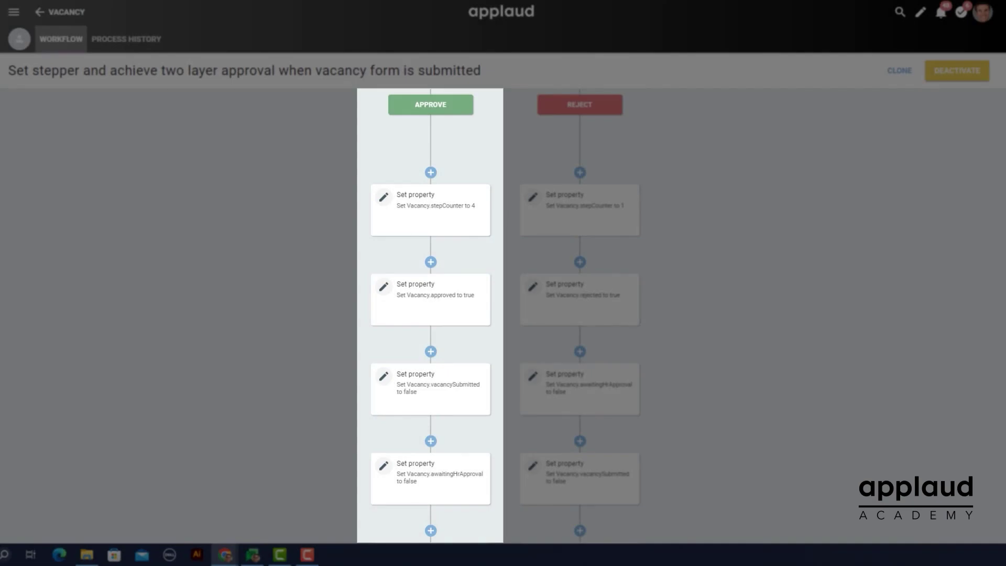
{"action": "scroll", "coordinate": [431, 315], "scroll_direction": "down", "scroll_amount": 5}
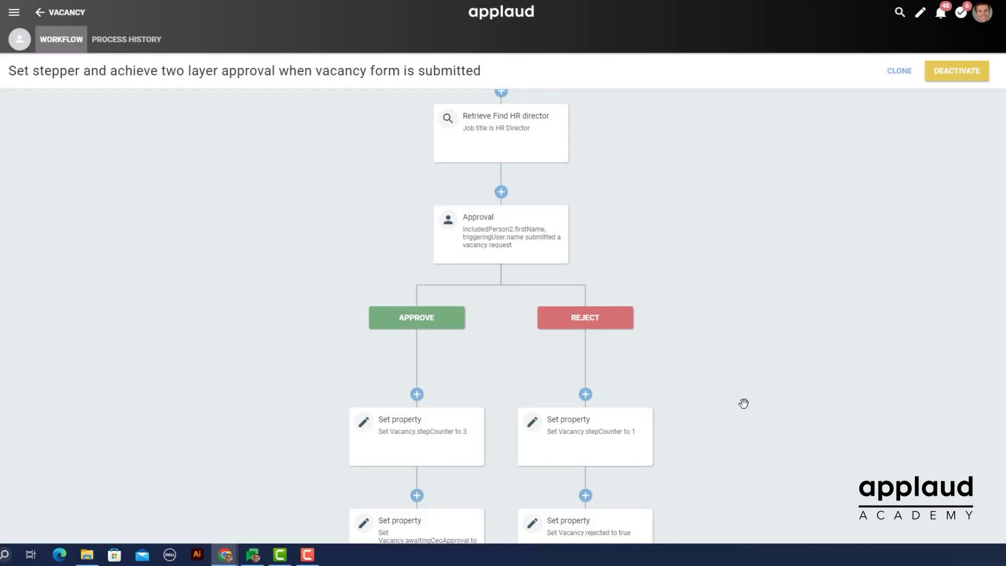
Step: Examine the workflow actions available for the HR approval's Reject branch, including Create Task
{"action": "scroll", "coordinate": [743, 403], "scroll_direction": "down", "scroll_amount": 2}
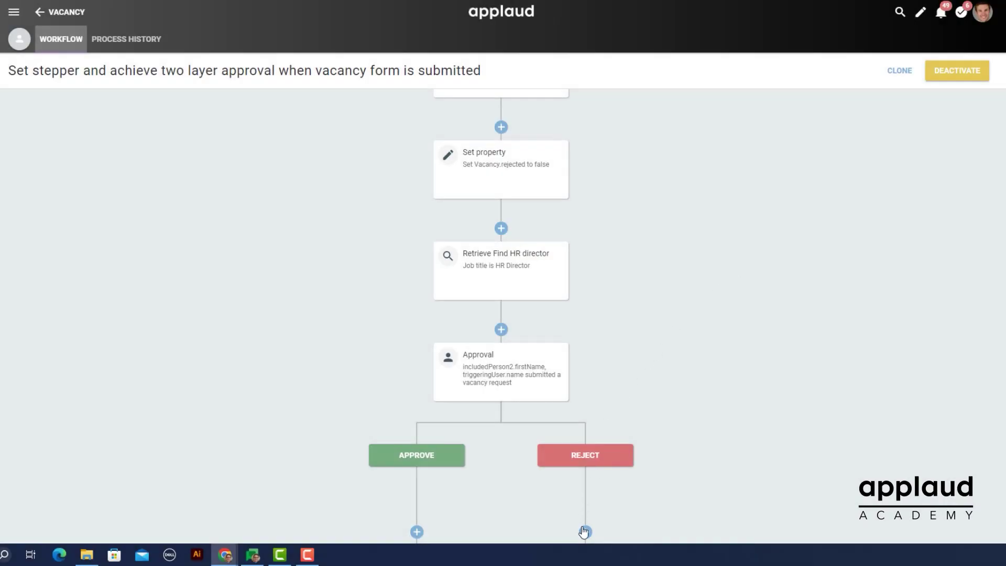
{"action": "left_click", "coordinate": [586, 532]}
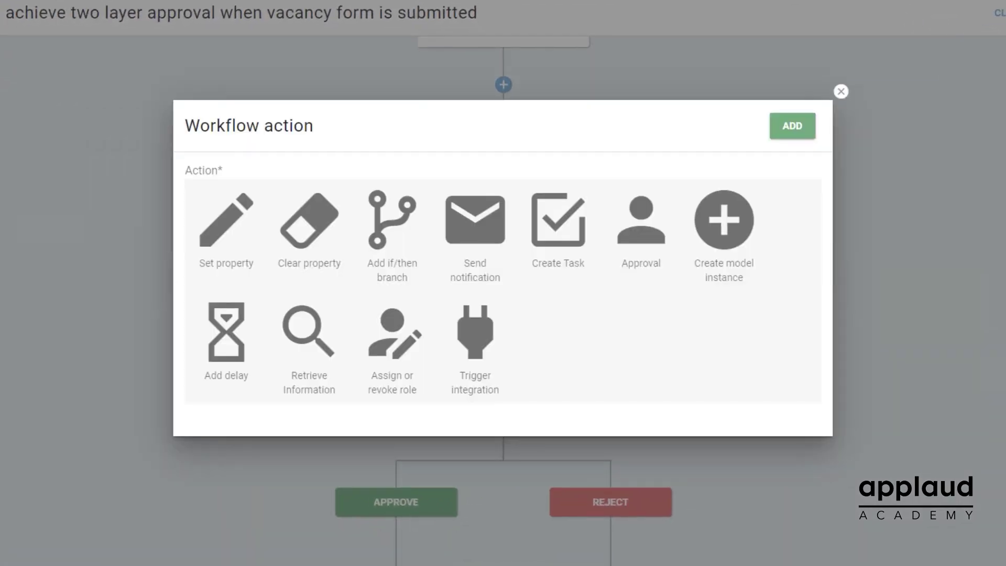
{"action": "left_click", "coordinate": [557, 242]}
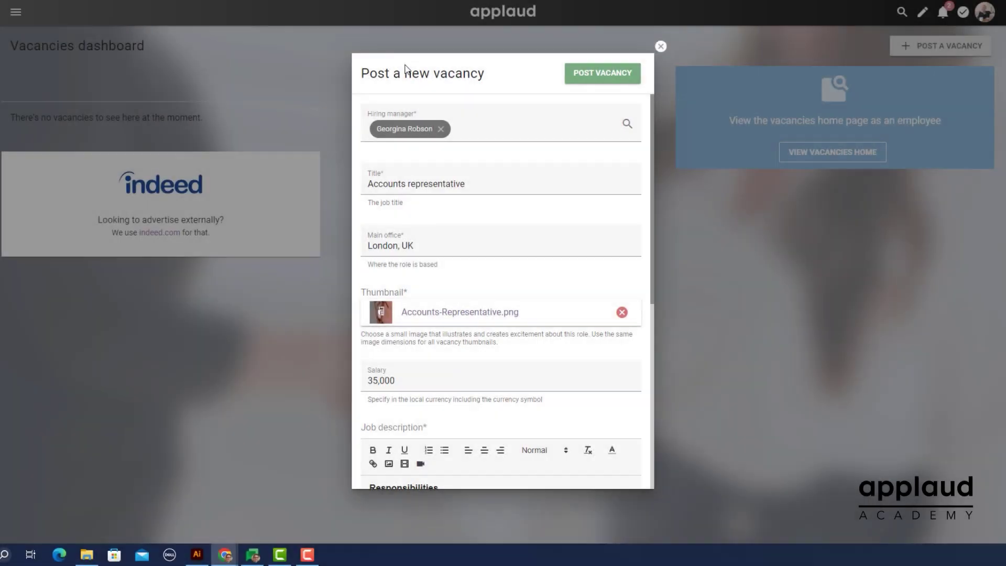
Step: Post the Accounts representative vacancy for London, UK, and approve it as HR through the vacancy request email
{"action": "left_click", "coordinate": [602, 85]}
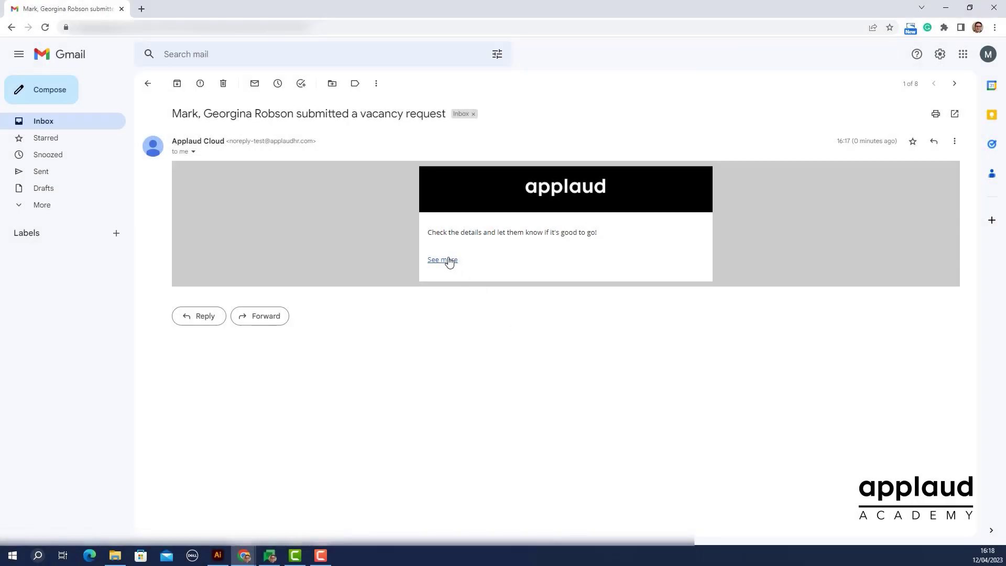
{"action": "left_click", "coordinate": [448, 260]}
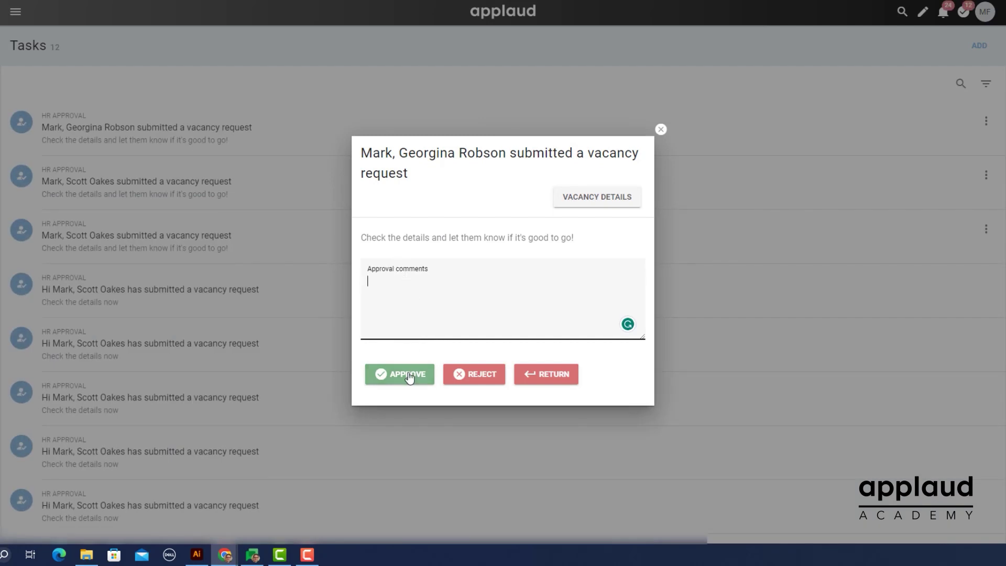
{"action": "left_click", "coordinate": [409, 375]}
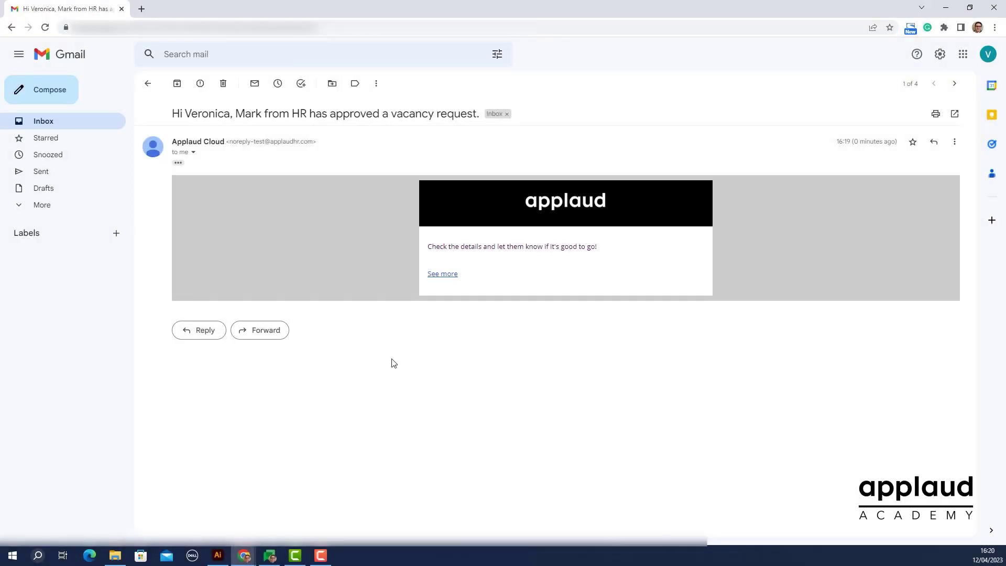
Step: Approve the vacancy request as CEO through its email link and check the Accounts representative request on the Vacancy approvals dashboard
{"action": "left_click", "coordinate": [440, 274]}
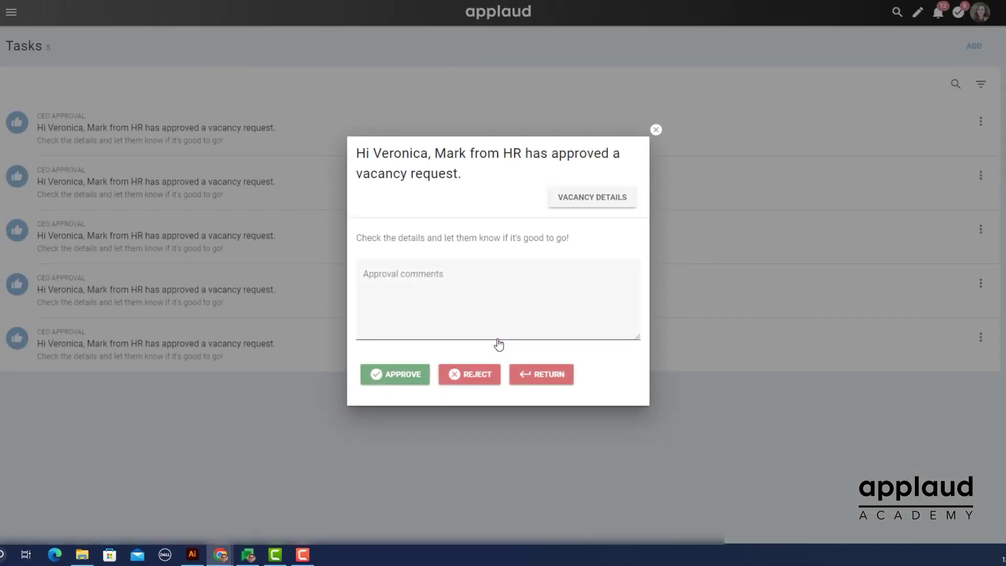
{"action": "left_click", "coordinate": [400, 374]}
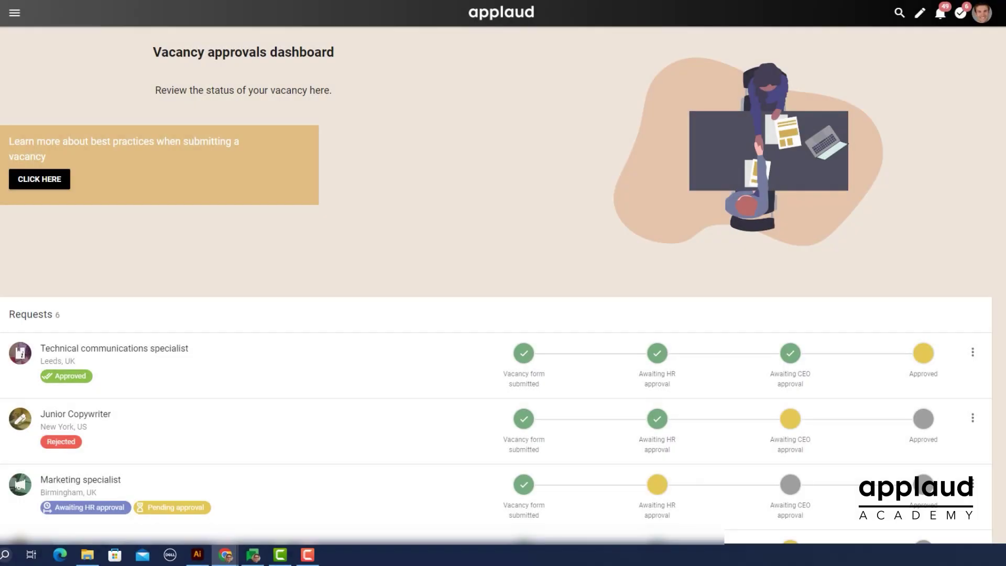
{"action": "scroll", "coordinate": [503, 314], "scroll_direction": "down", "scroll_amount": 4}
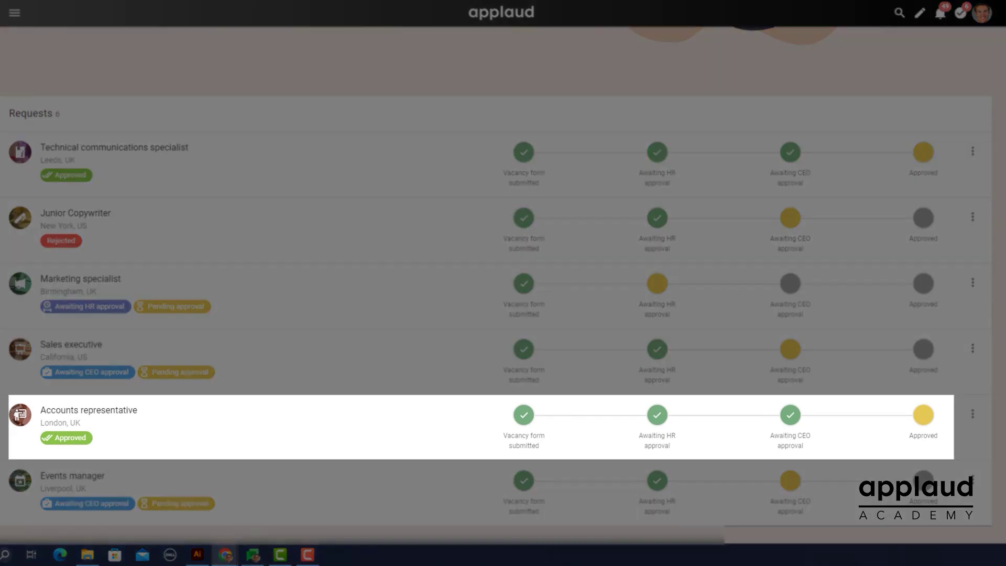